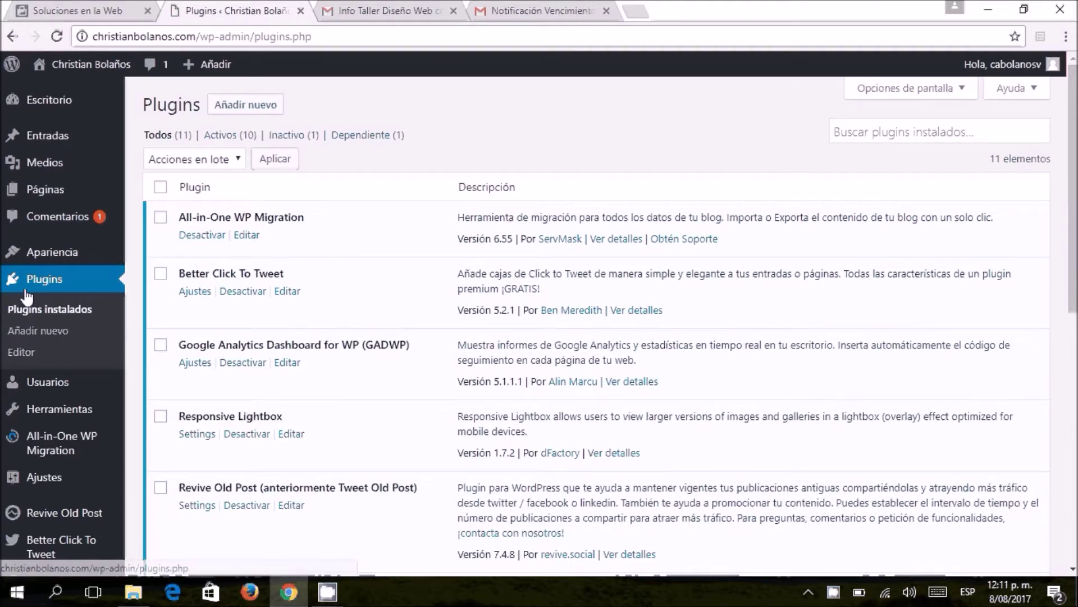
- Search the directory of new plugins for "instagram"
{"action": "left_click", "coordinate": [47, 332]}
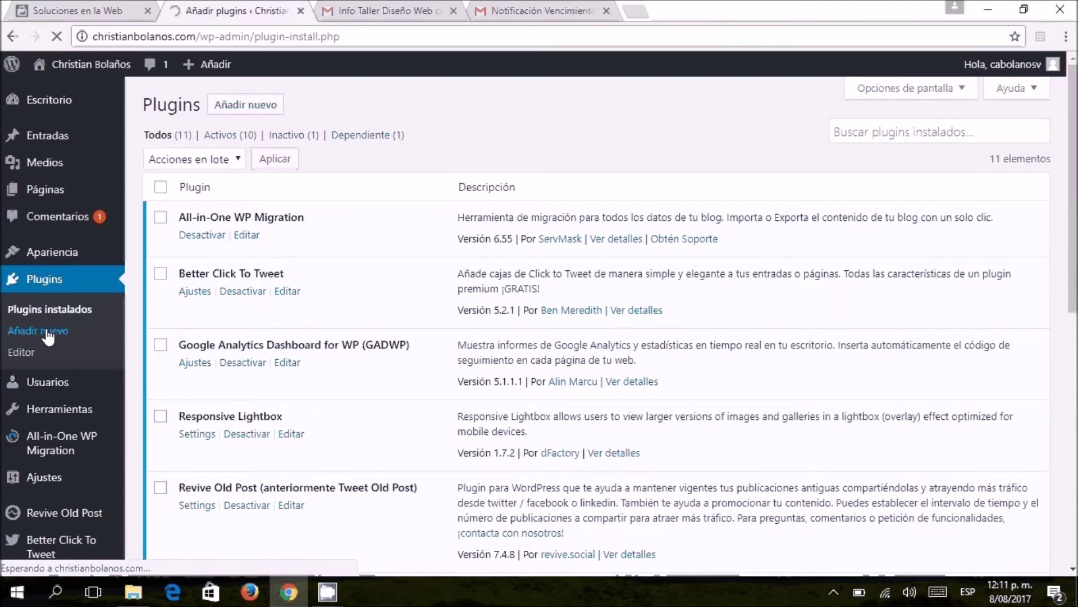
{"action": "left_click", "coordinate": [875, 150]}
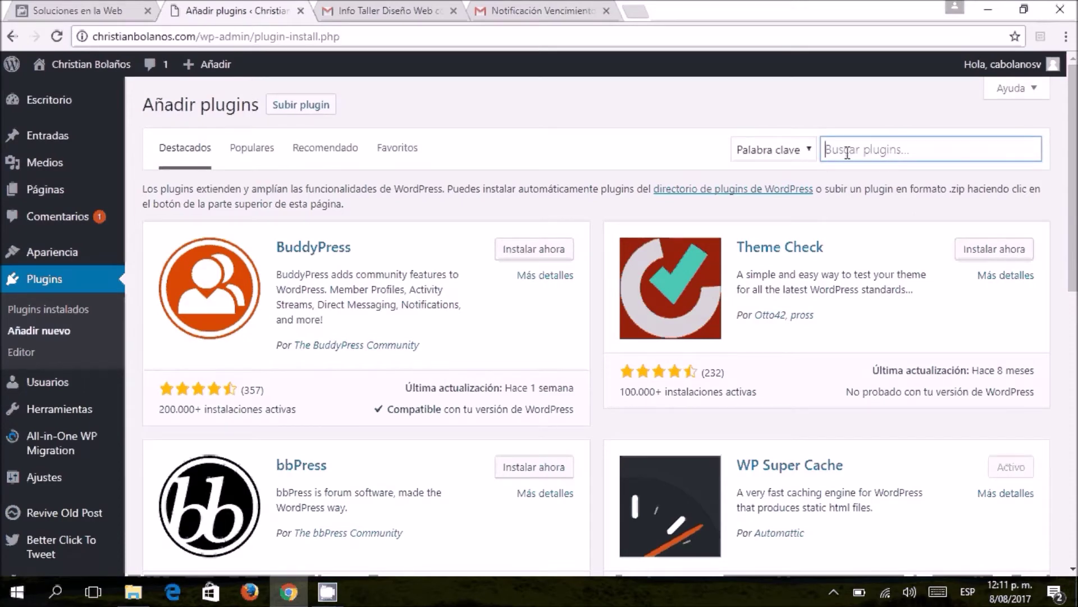
{"action": "type", "text": "insta"}
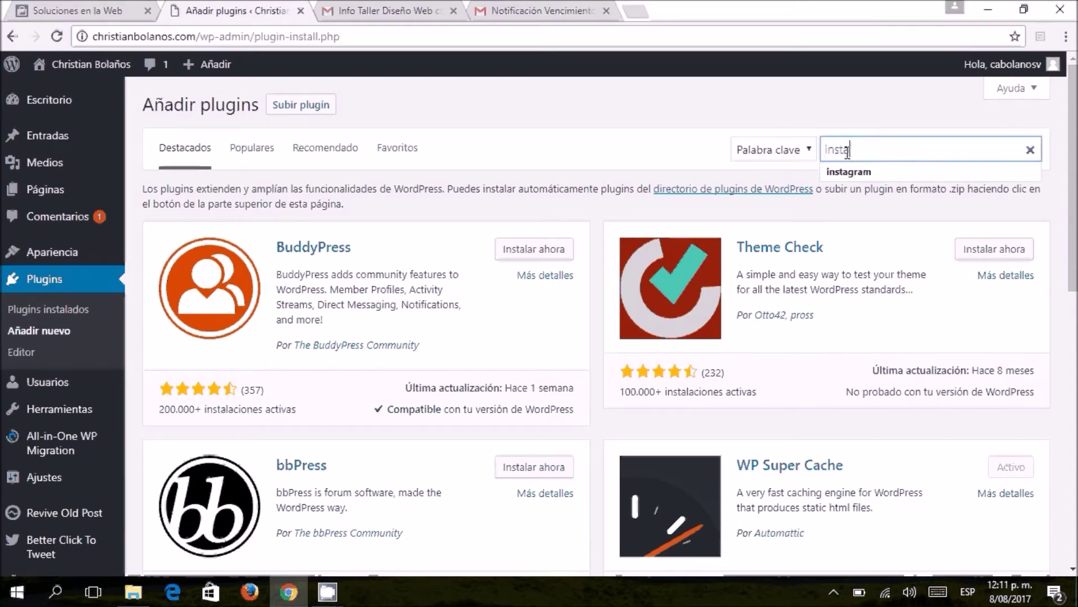
{"action": "type", "text": "gram"}
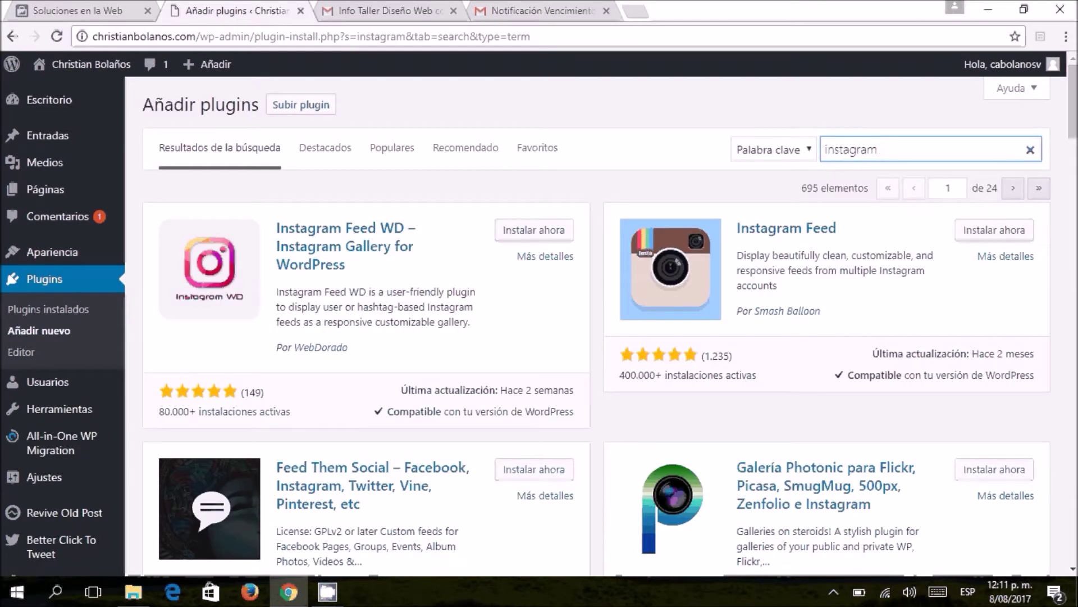
- Install and activate the Instagram Feed plugin by Smash Balloon
{"action": "scroll", "coordinate": [853, 377], "scroll_direction": "down", "scroll_amount": 2}
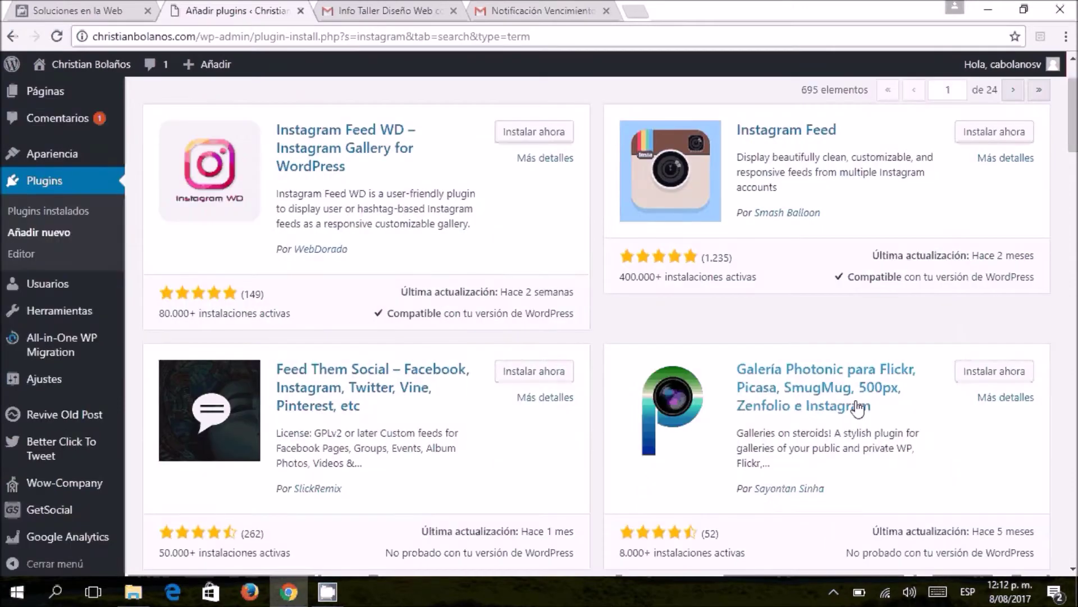
{"action": "scroll", "coordinate": [857, 408], "scroll_direction": "down", "scroll_amount": 2}
{"action": "scroll", "coordinate": [513, 387], "scroll_direction": "up", "scroll_amount": 4}
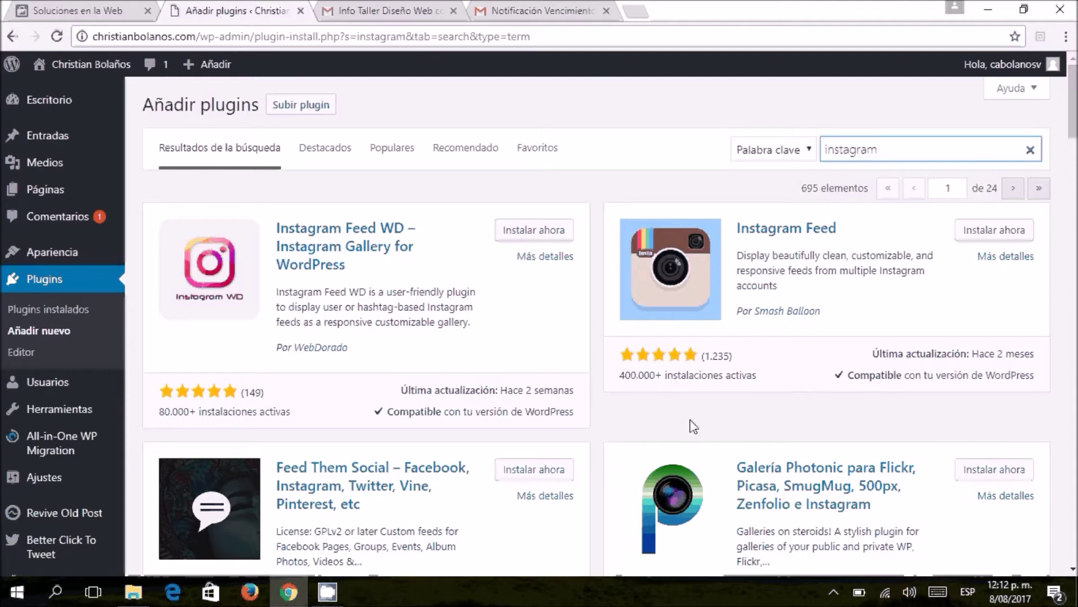
{"action": "left_click", "coordinate": [1011, 239]}
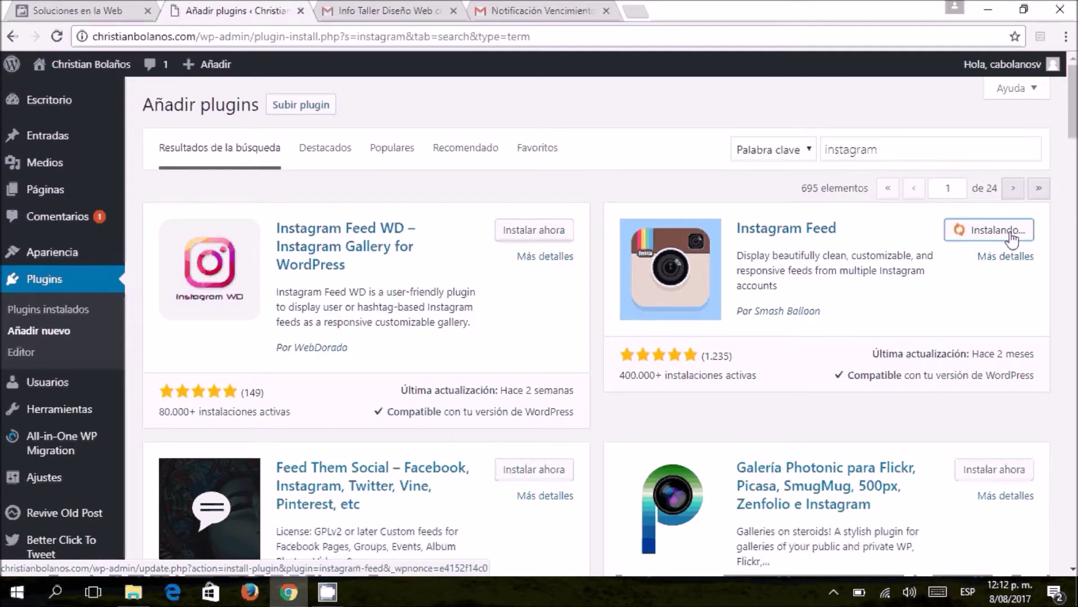
{"action": "left_click", "coordinate": [1010, 233]}
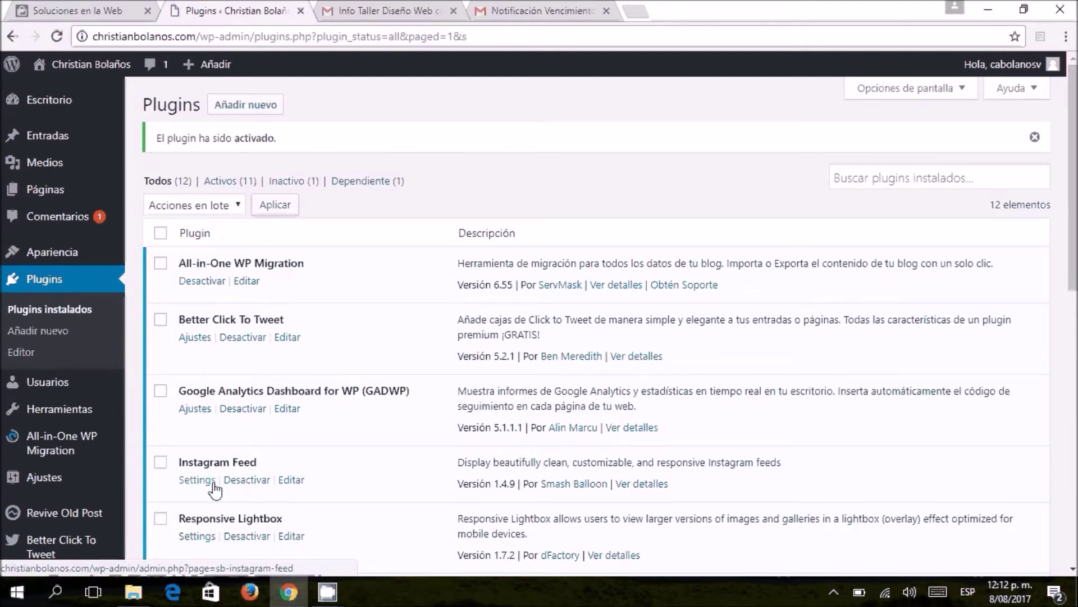
- Open the settings of the Instagram Feed plugin and log in with Instagram to get the access token and user ID
{"action": "scroll", "coordinate": [151, 523], "scroll_direction": "down", "scroll_amount": 3}
{"action": "scroll", "coordinate": [150, 526], "scroll_direction": "down", "scroll_amount": 3}
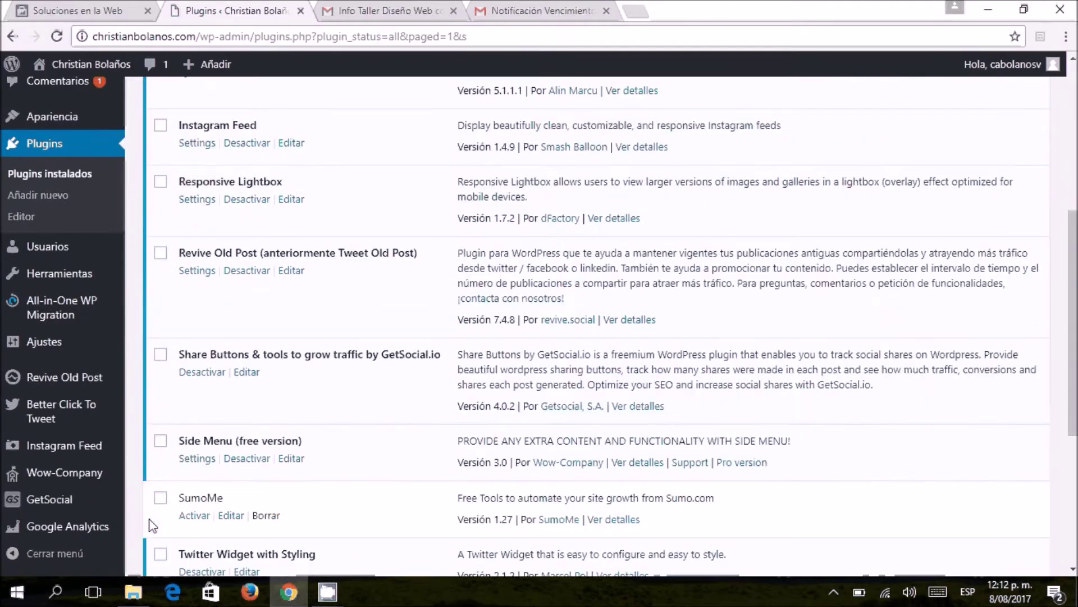
{"action": "scroll", "coordinate": [118, 490], "scroll_direction": "up", "scroll_amount": 1}
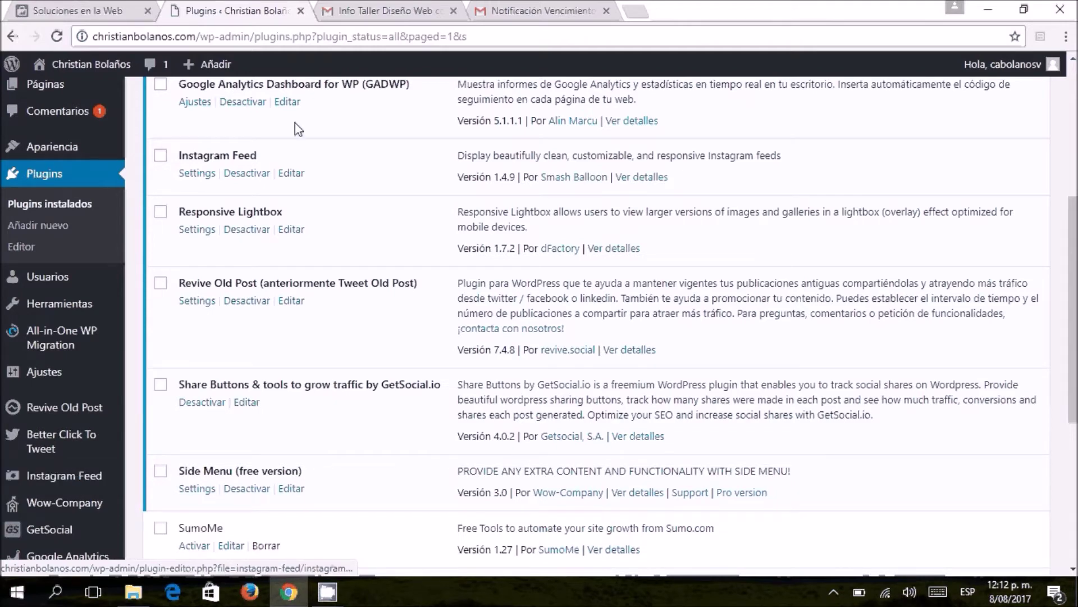
{"action": "left_click", "coordinate": [197, 174]}
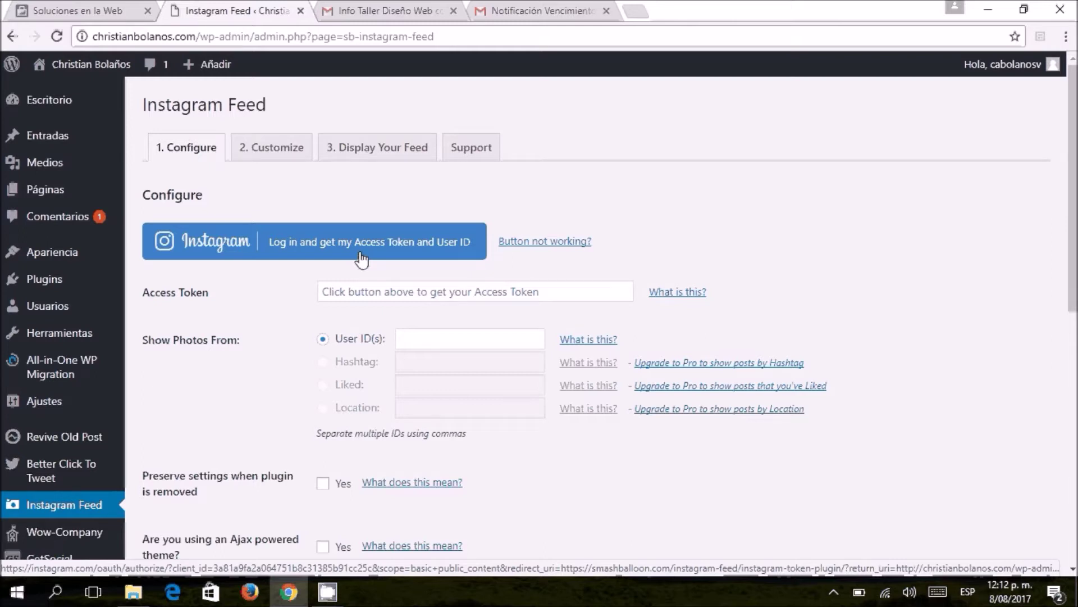
{"action": "left_click", "coordinate": [362, 258]}
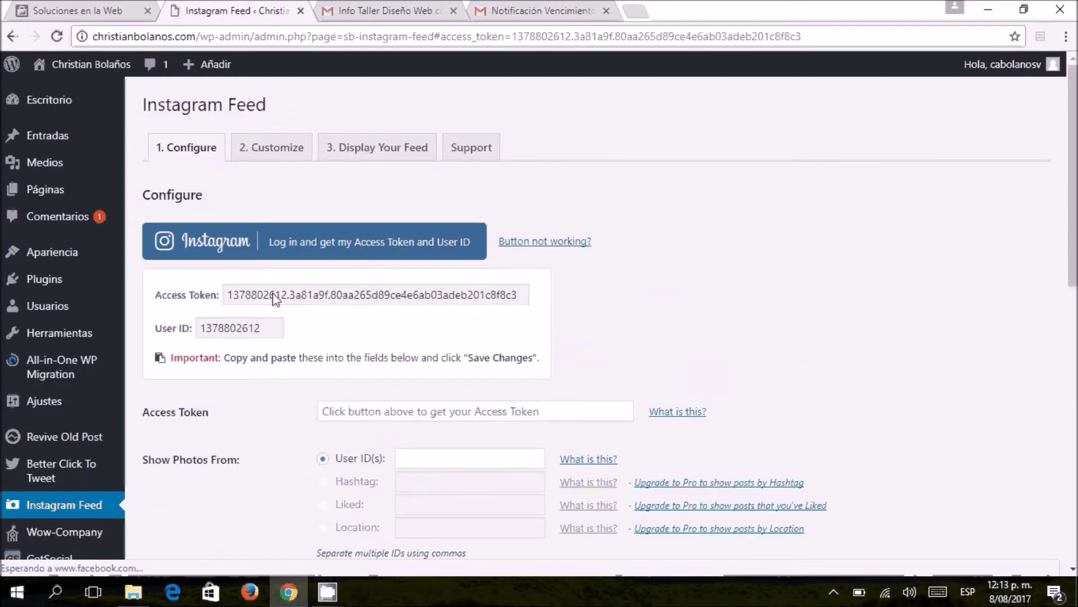
- Copy the generated access token into the plugin's Access Token setting
{"action": "left_click", "coordinate": [290, 302]}
{"action": "key", "text": "ctrl+c"}
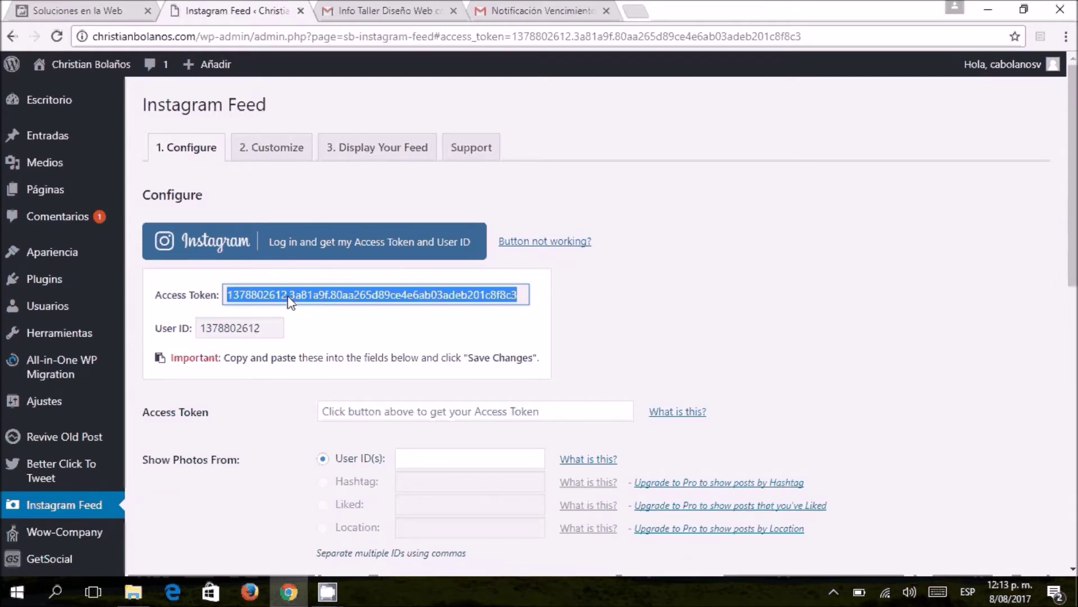
{"action": "left_click", "coordinate": [412, 411]}
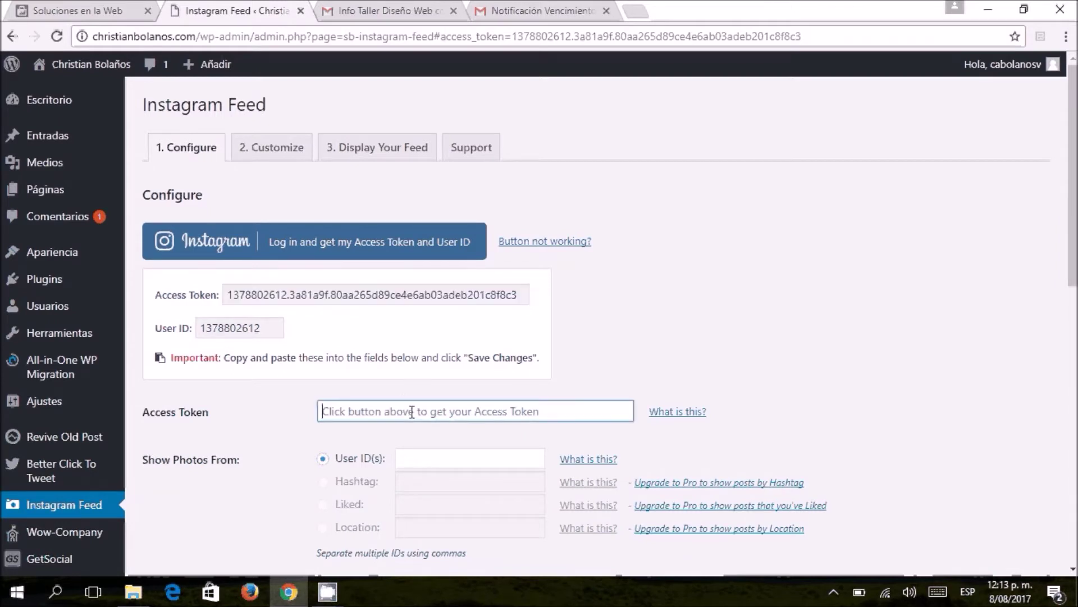
{"action": "key", "text": "ctrl+v"}
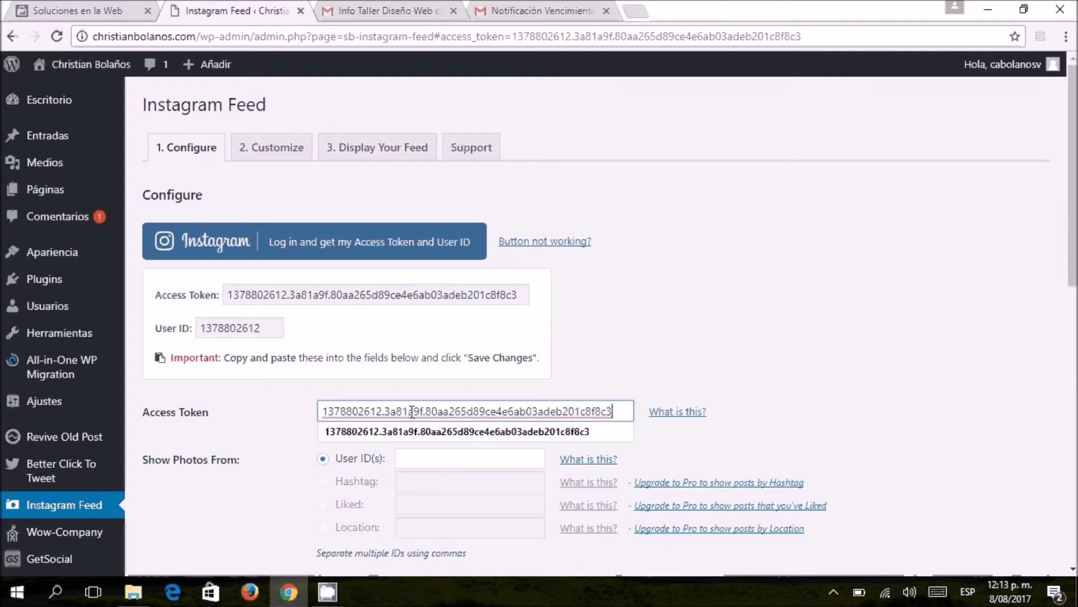
- Copy the generated Instagram user ID into the User ID(s) photo source and save the configuration
{"action": "double_click", "coordinate": [253, 332]}
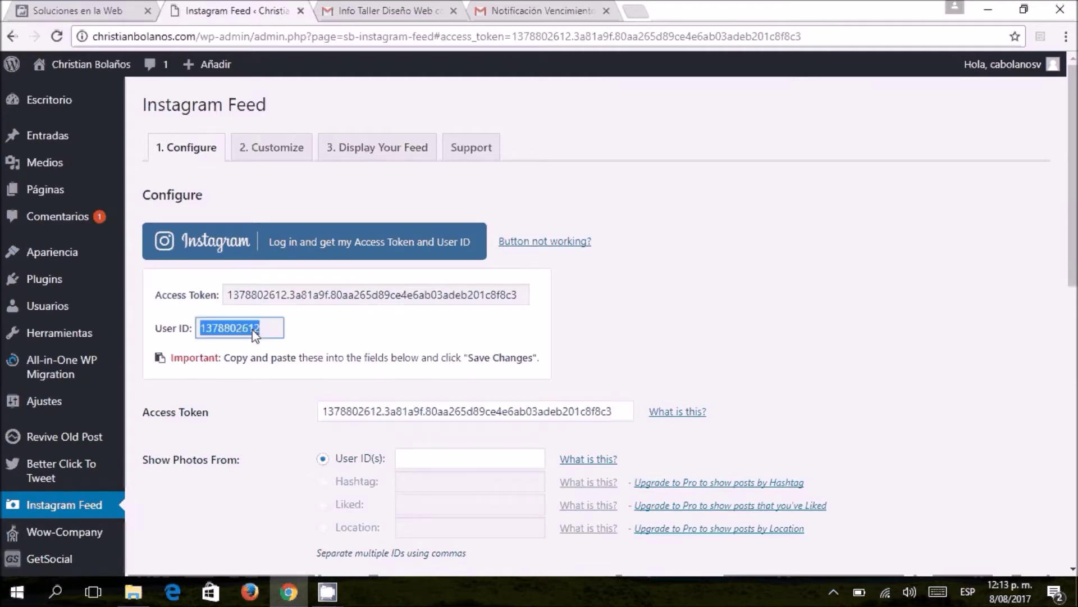
{"action": "left_click", "coordinate": [442, 460]}
{"action": "key", "text": "ctrl+v"}
{"action": "scroll", "coordinate": [341, 395], "scroll_direction": "down", "scroll_amount": 5}
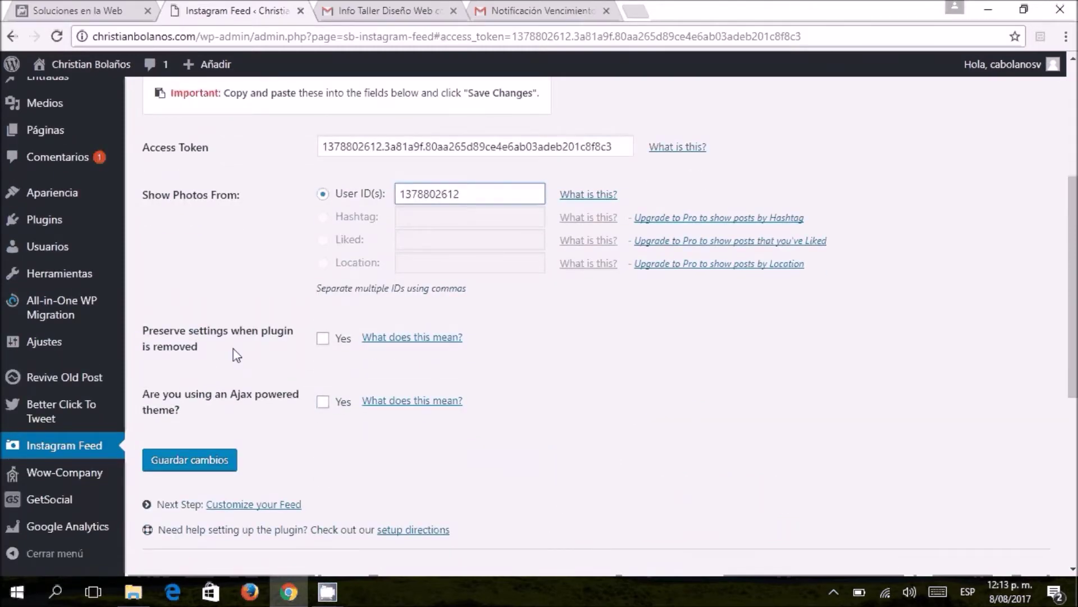
{"action": "left_click", "coordinate": [213, 460]}
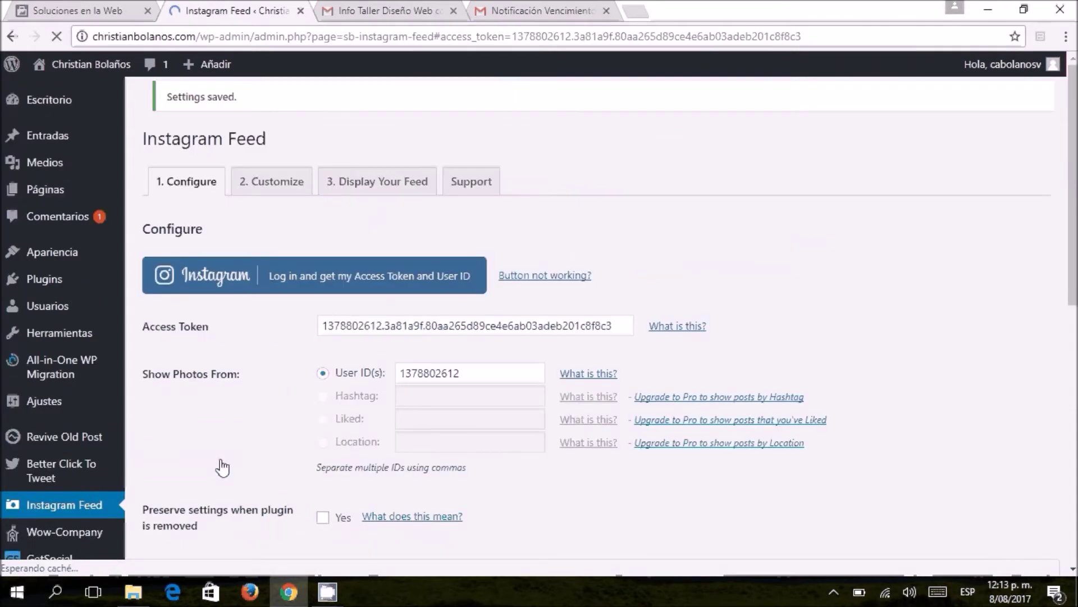
- In the feed's customization settings, set the number of columns to 3 and the number of photos to 18
{"action": "left_click", "coordinate": [292, 195]}
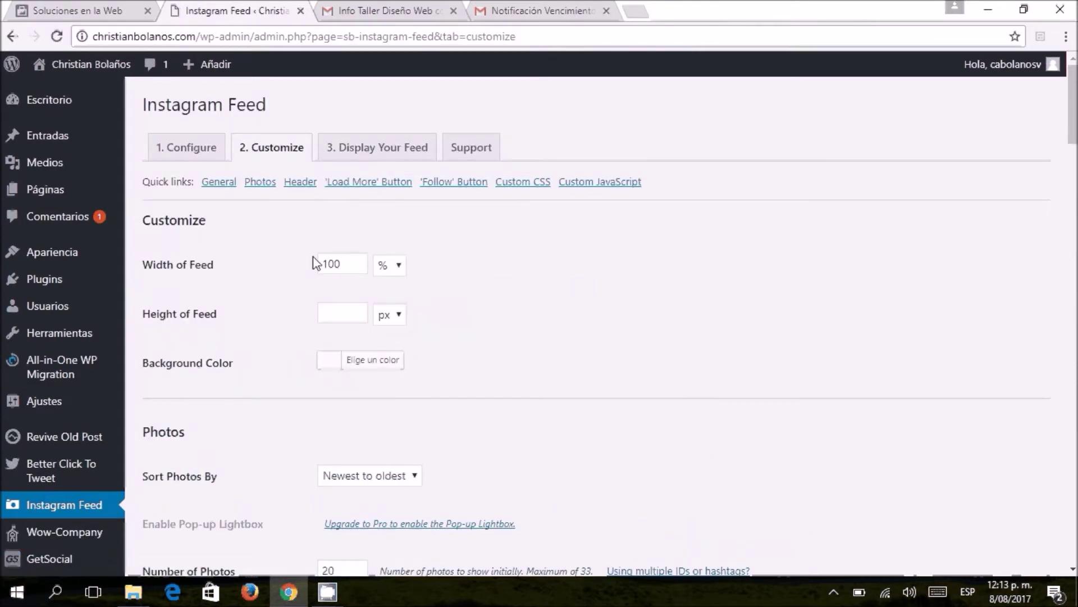
{"action": "left_click", "coordinate": [398, 268]}
{"action": "scroll", "coordinate": [584, 436], "scroll_direction": "down", "scroll_amount": 4}
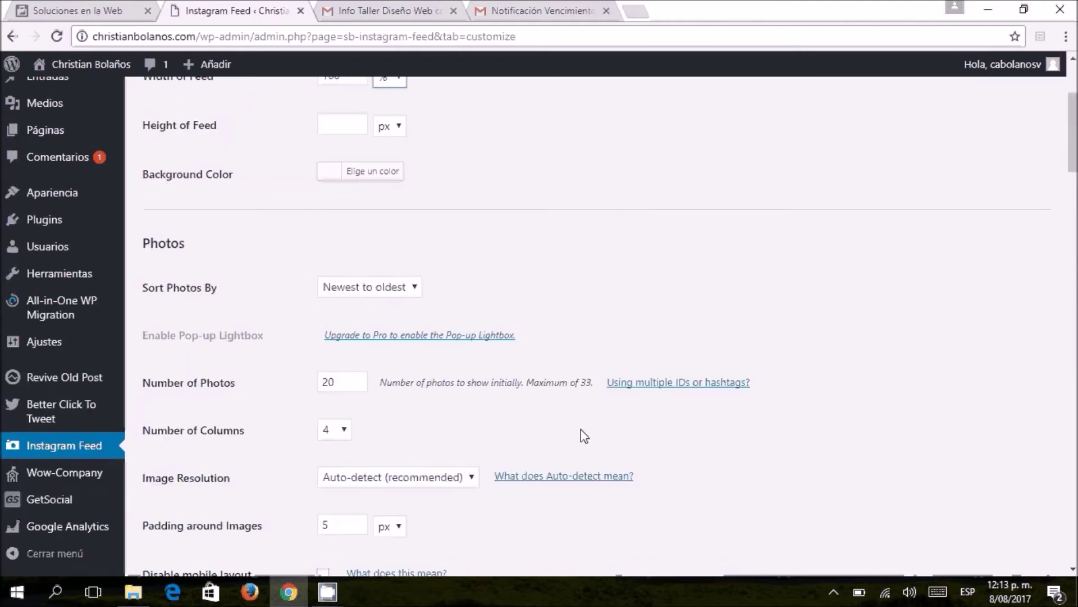
{"action": "scroll", "coordinate": [584, 436], "scroll_direction": "down", "scroll_amount": 2}
{"action": "left_click", "coordinate": [398, 136]}
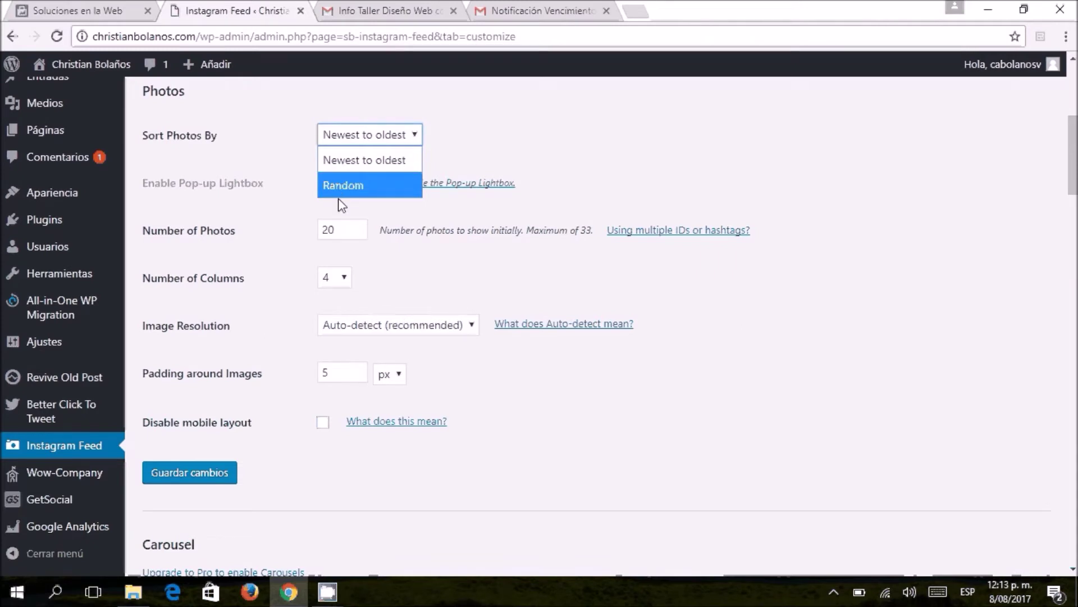
{"action": "left_click", "coordinate": [341, 286]}
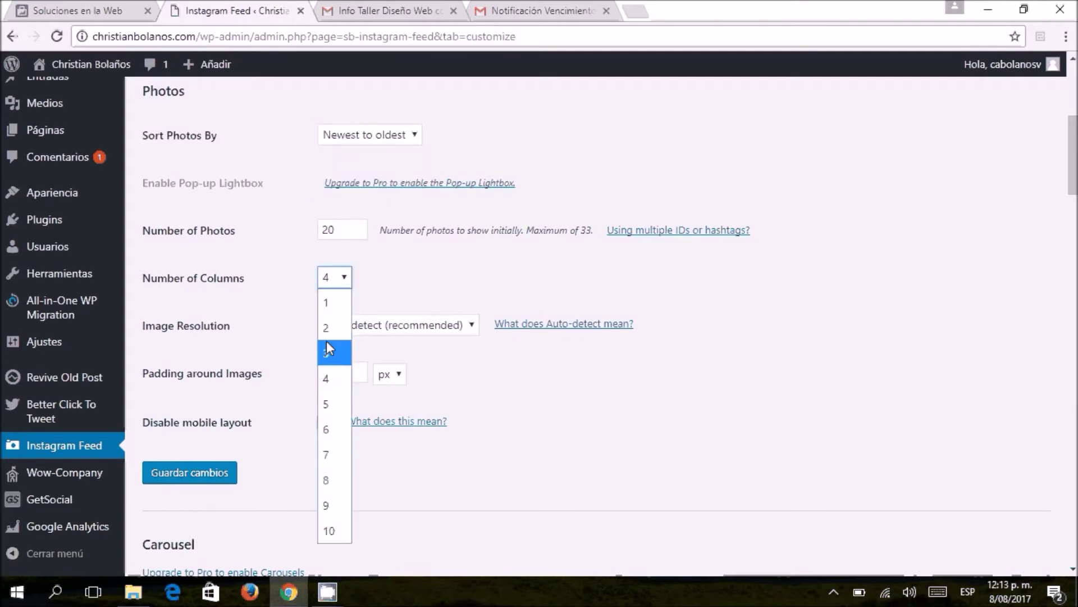
{"action": "left_click", "coordinate": [327, 348]}
{"action": "left_click", "coordinate": [345, 234]}
{"action": "double_click", "coordinate": [344, 234]}
{"action": "type", "text": "18"}
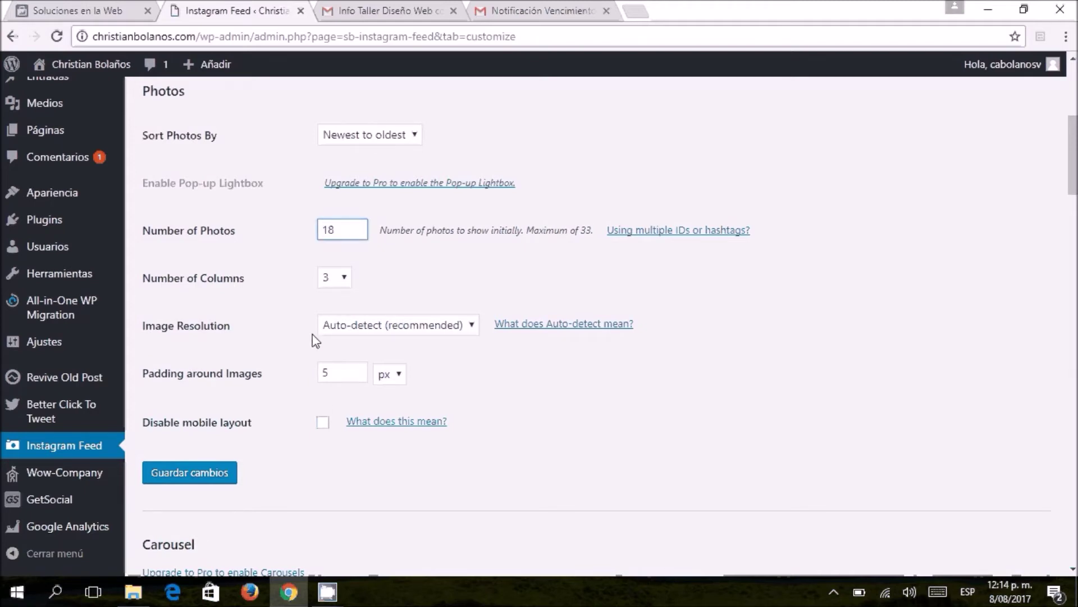
- Change the text of the 'Load More' button to "Ver más..."
{"action": "scroll", "coordinate": [325, 403], "scroll_direction": "down", "scroll_amount": 3}
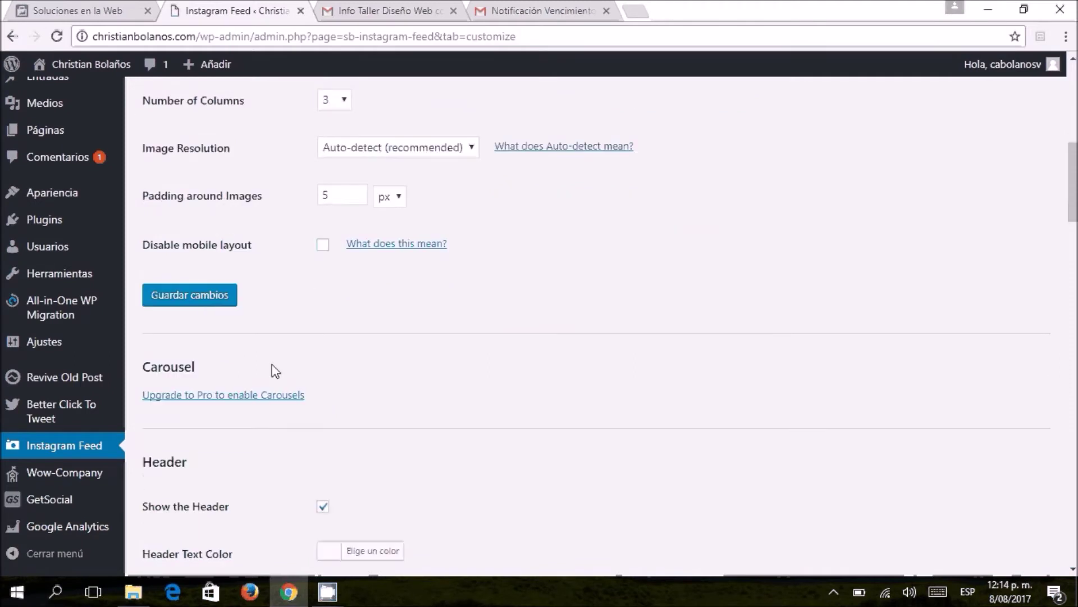
{"action": "scroll", "coordinate": [275, 370], "scroll_direction": "down", "scroll_amount": 7}
{"action": "scroll", "coordinate": [275, 370], "scroll_direction": "down", "scroll_amount": 2}
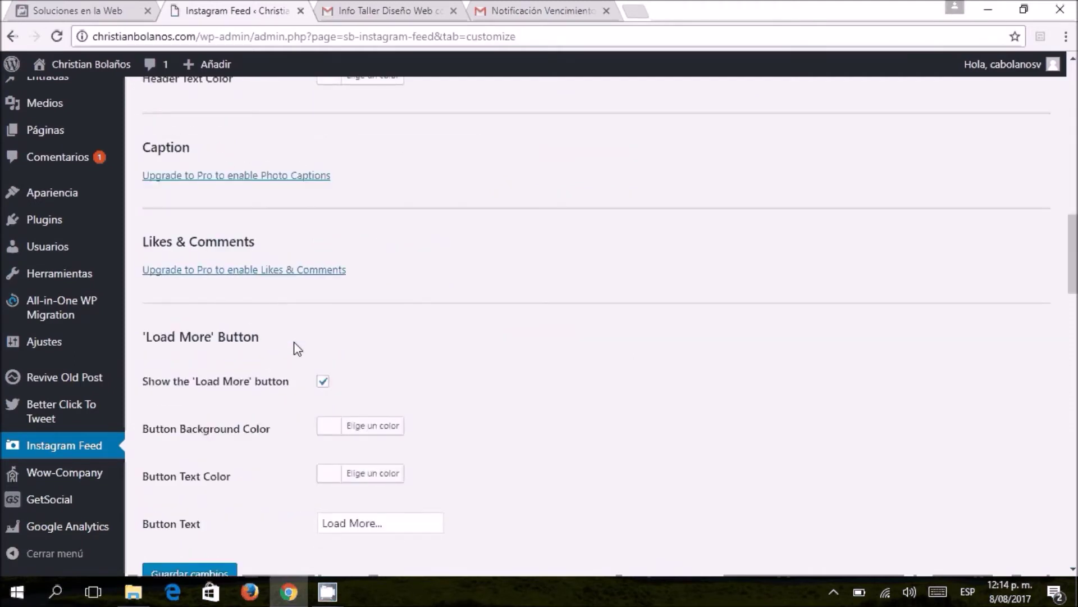
{"action": "left_click", "coordinate": [374, 523]}
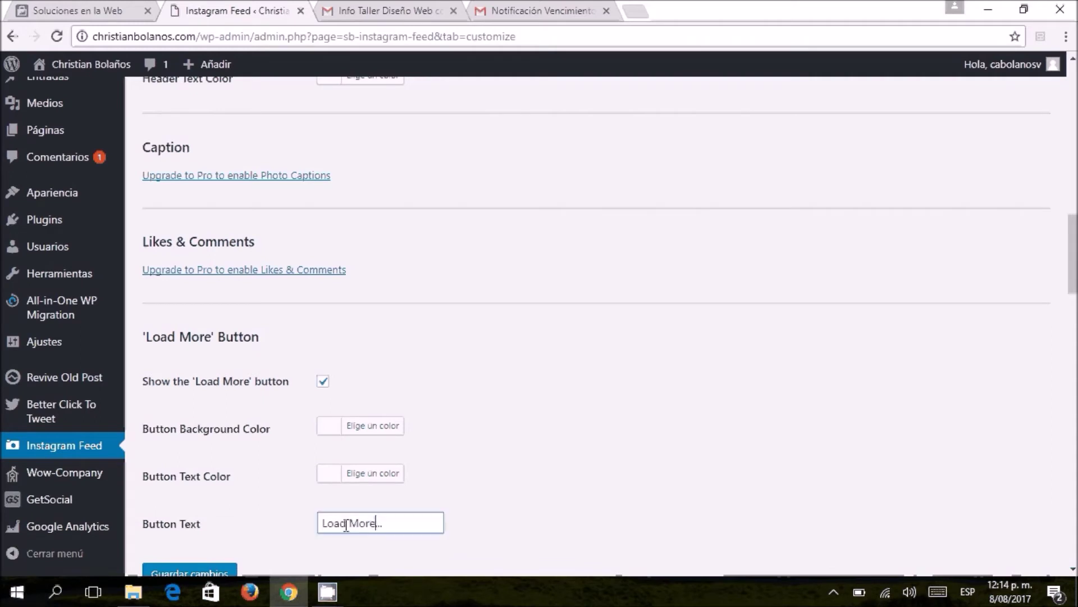
{"action": "right_click", "coordinate": [289, 528]}
{"action": "key", "text": "Escape"}
{"action": "key", "text": "BackSpace"}
{"action": "key", "text": "BackSpace"}
{"action": "key", "text": "BackSpace"}
{"action": "key", "text": "BackSpace"}
{"action": "key", "text": "BackSpace"}
{"action": "key", "text": "BackSpace"}
{"action": "key", "text": "BackSpace"}
{"action": "key", "text": "BackSpace"}
{"action": "key", "text": "BackSpace"}
{"action": "type", "text": "ca"}
{"action": "key", "text": "BackSpace"}
{"action": "key", "text": "BackSpace"}
{"action": "type", "text": "Ver más"}
- Set the background colour of the 'Load More' button to the preset green #81d742
{"action": "left_click", "coordinate": [320, 471]}
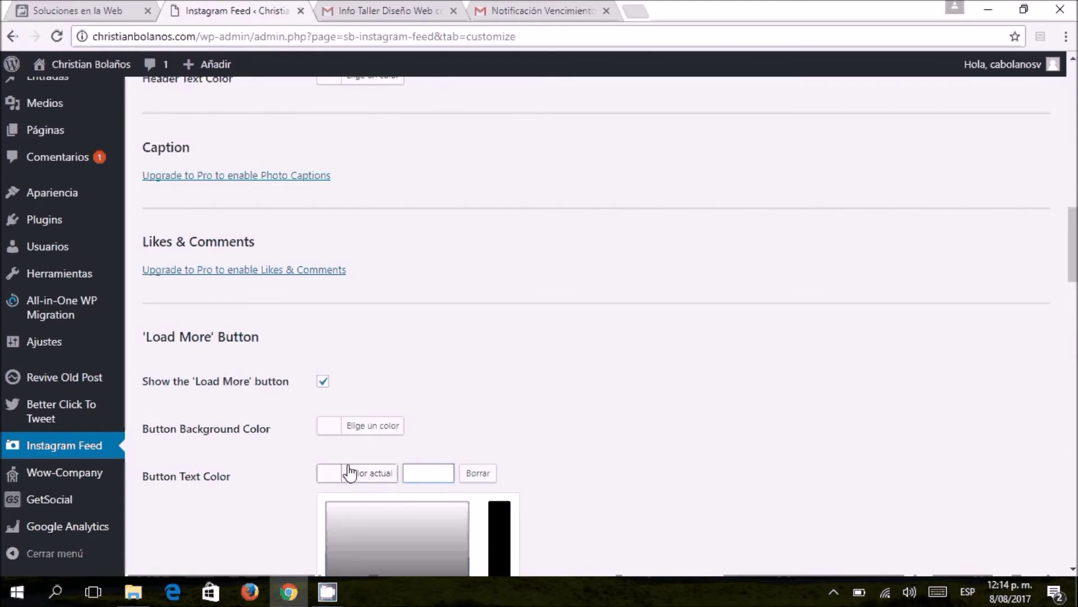
{"action": "left_click", "coordinate": [328, 430]}
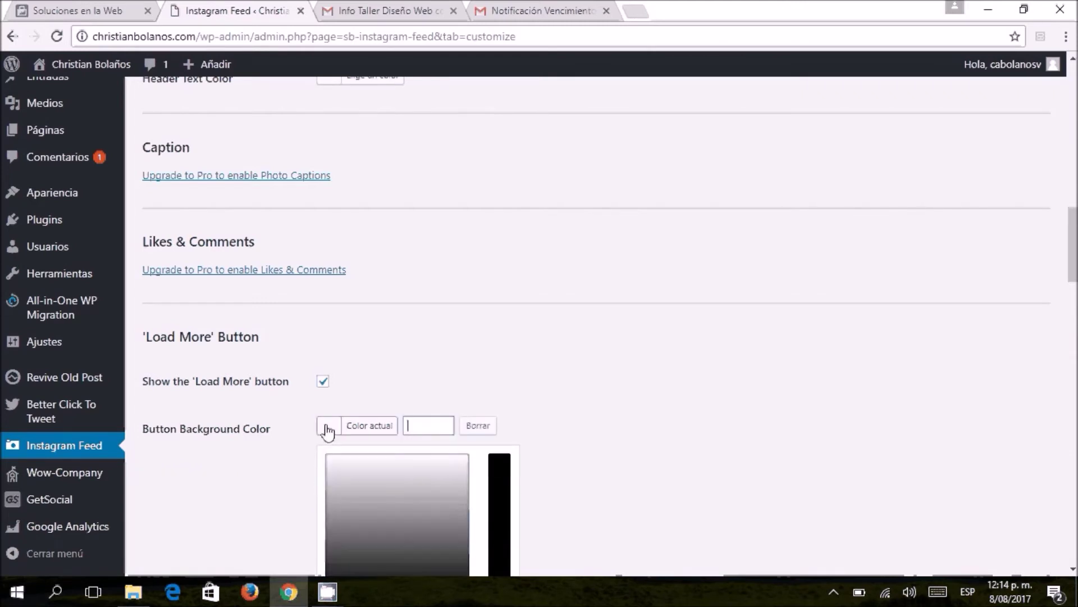
{"action": "left_click_drag", "start_coordinate": [426, 528], "coordinate": [447, 521]}
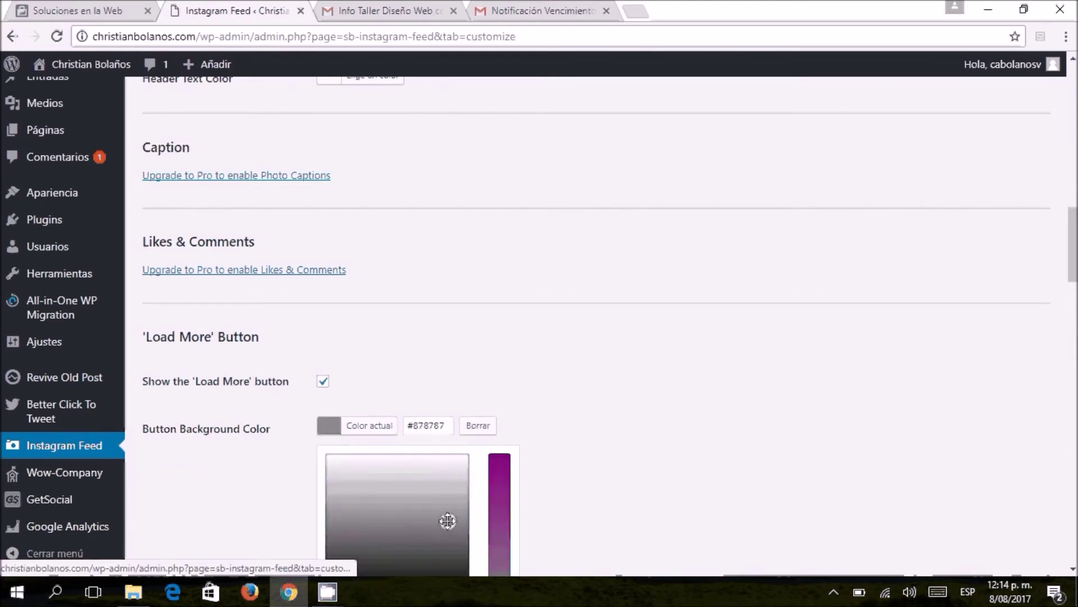
{"action": "scroll", "coordinate": [430, 420], "scroll_direction": "down", "scroll_amount": 1}
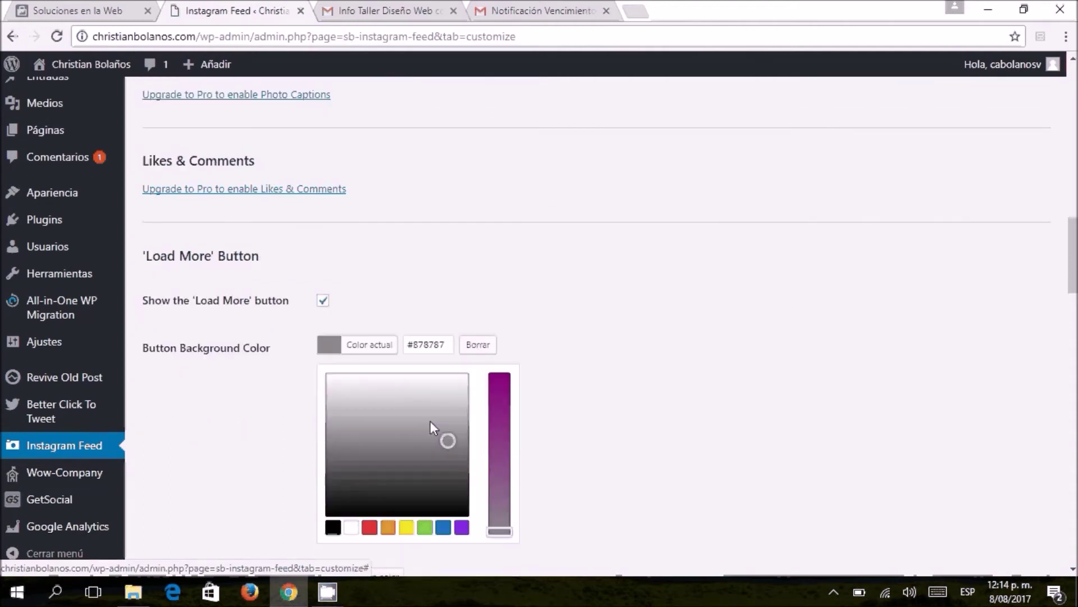
{"action": "left_click", "coordinate": [424, 528]}
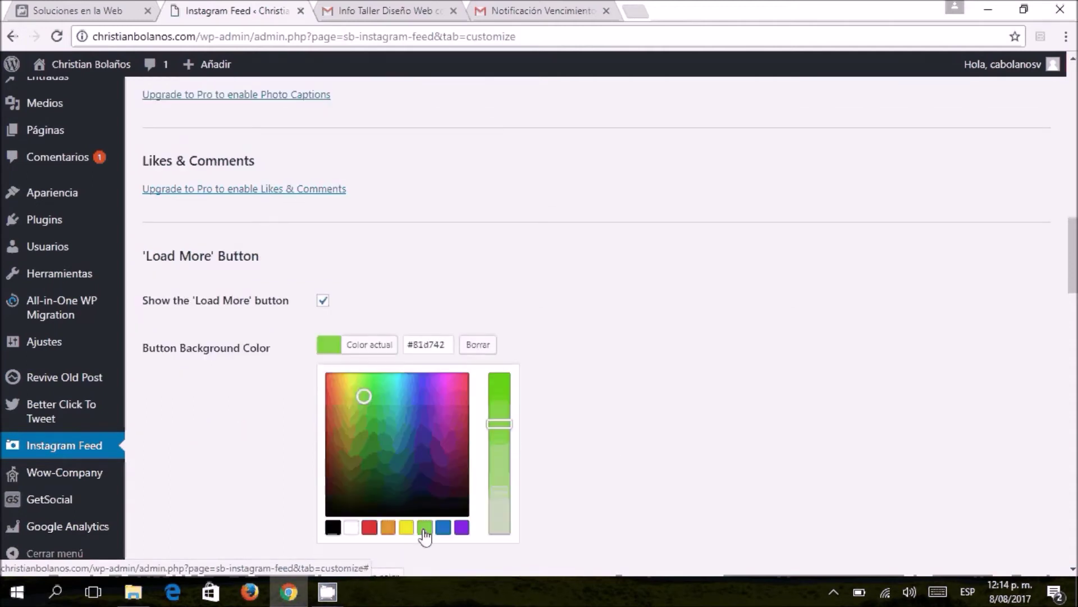
{"action": "left_click", "coordinate": [205, 412]}
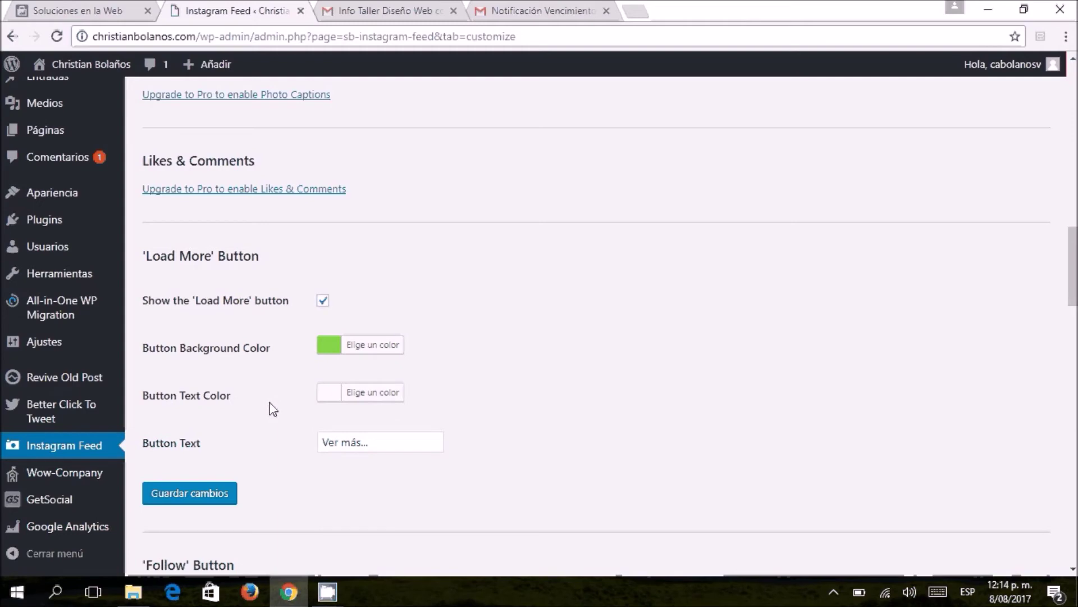
- Set the background colour of the 'Follow' button to the preset green #81d742
{"action": "scroll", "coordinate": [535, 395], "scroll_direction": "up", "scroll_amount": 6}
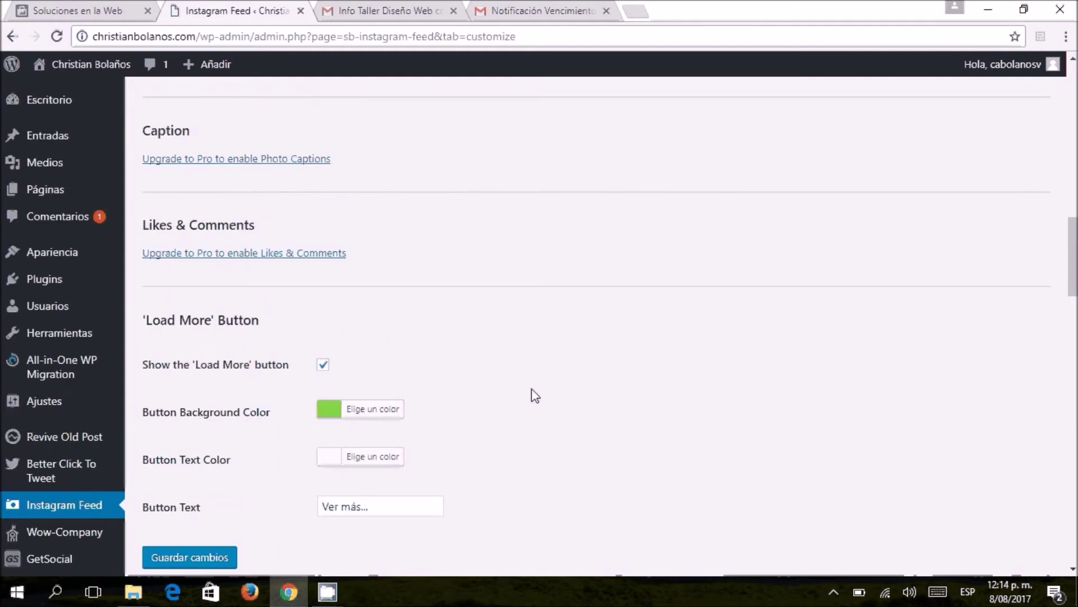
{"action": "scroll", "coordinate": [534, 395], "scroll_direction": "up", "scroll_amount": 1}
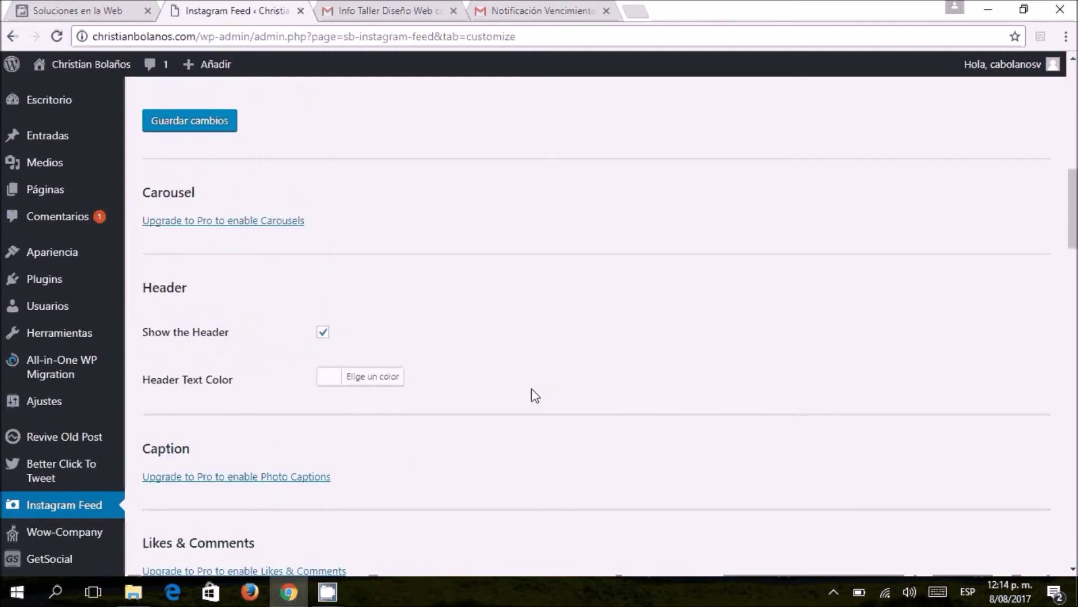
{"action": "scroll", "coordinate": [479, 438], "scroll_direction": "down", "scroll_amount": 10}
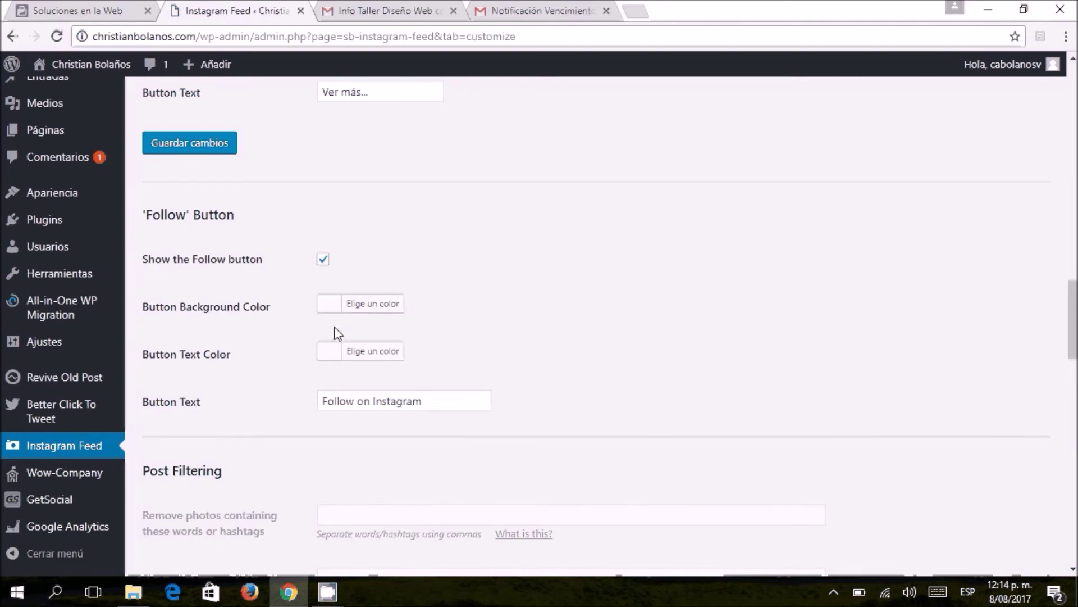
{"action": "left_click", "coordinate": [324, 307]}
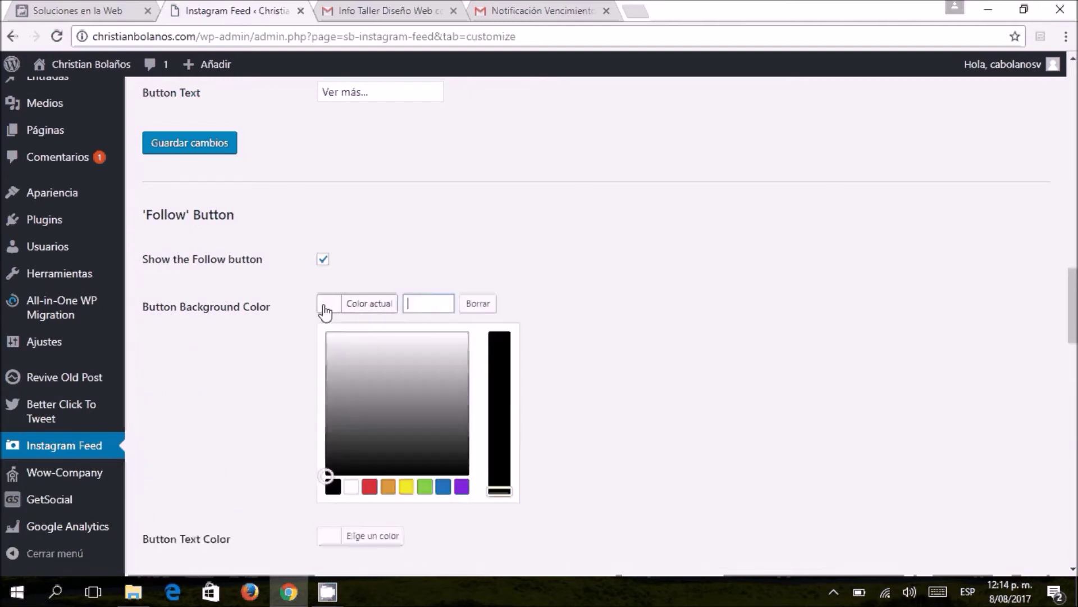
{"action": "left_click", "coordinate": [428, 493]}
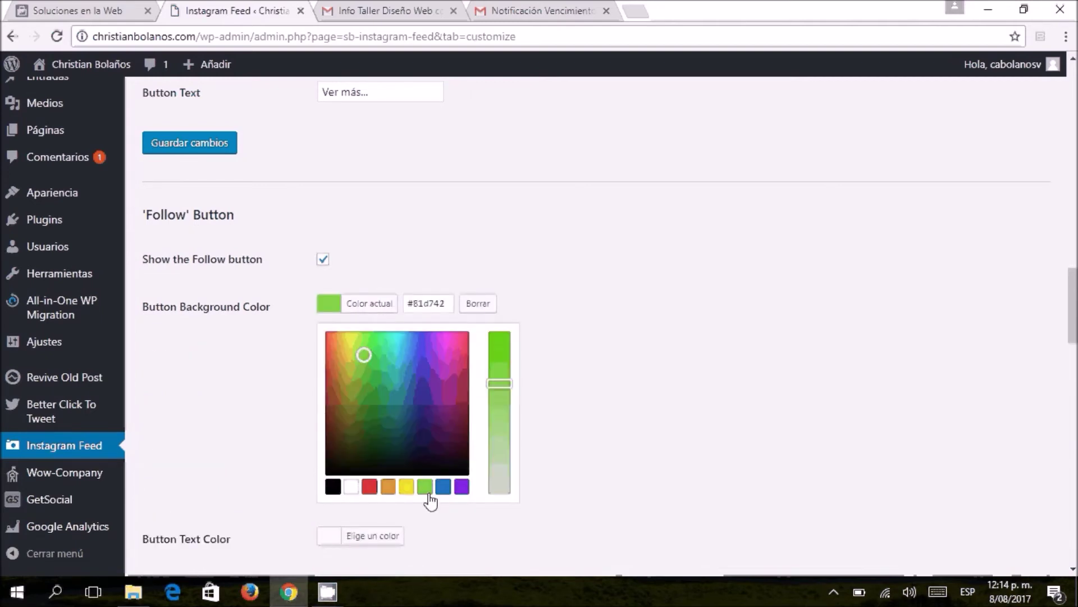
{"action": "left_click", "coordinate": [277, 454]}
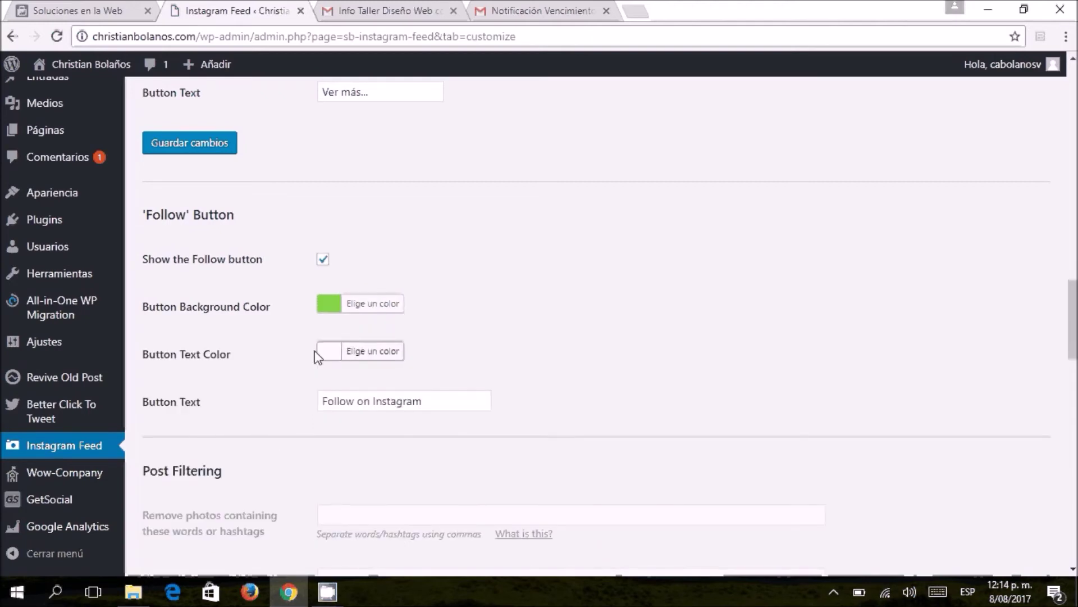
- Change the text of the 'Follow' button to "Sigueme en Instagram" and save the customization settings
{"action": "left_click", "coordinate": [370, 399]}
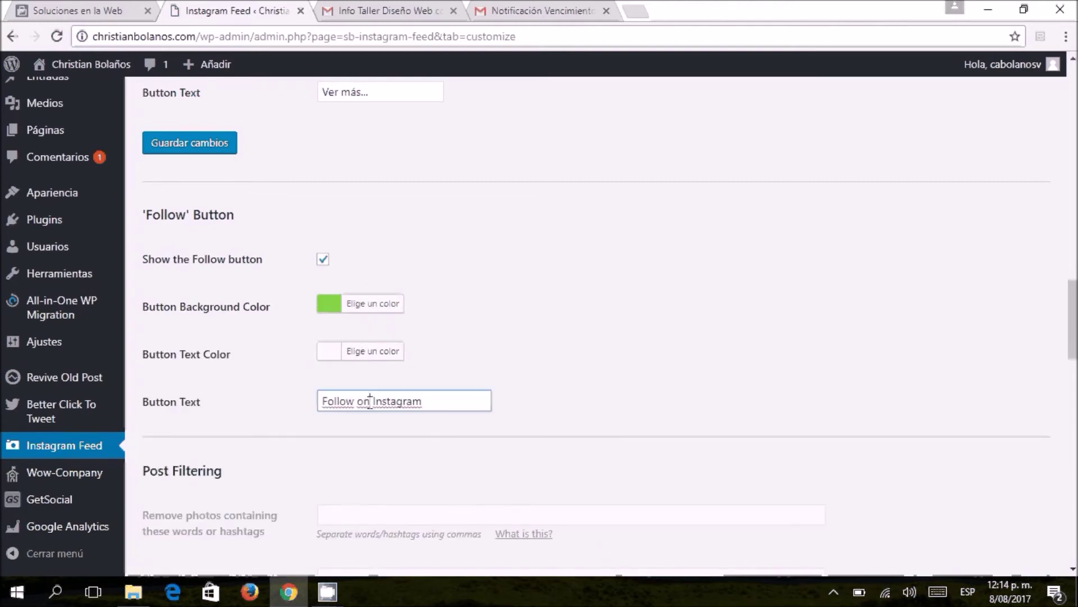
{"action": "left_click_drag", "start_coordinate": [370, 399], "coordinate": [284, 393]}
{"action": "type", "text": "Sig"}
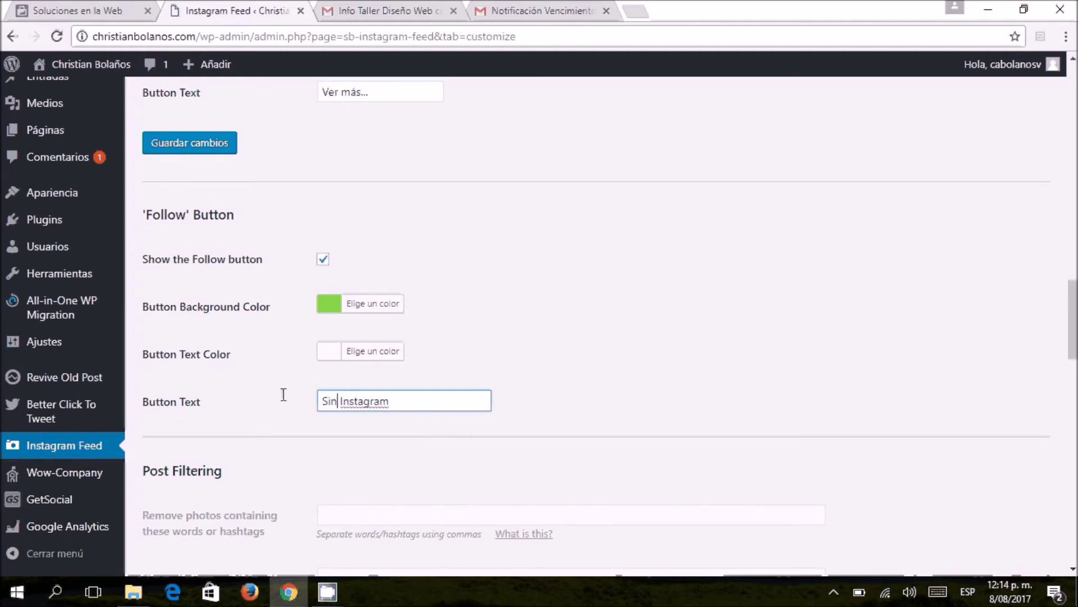
{"action": "type", "text": "ueme en"}
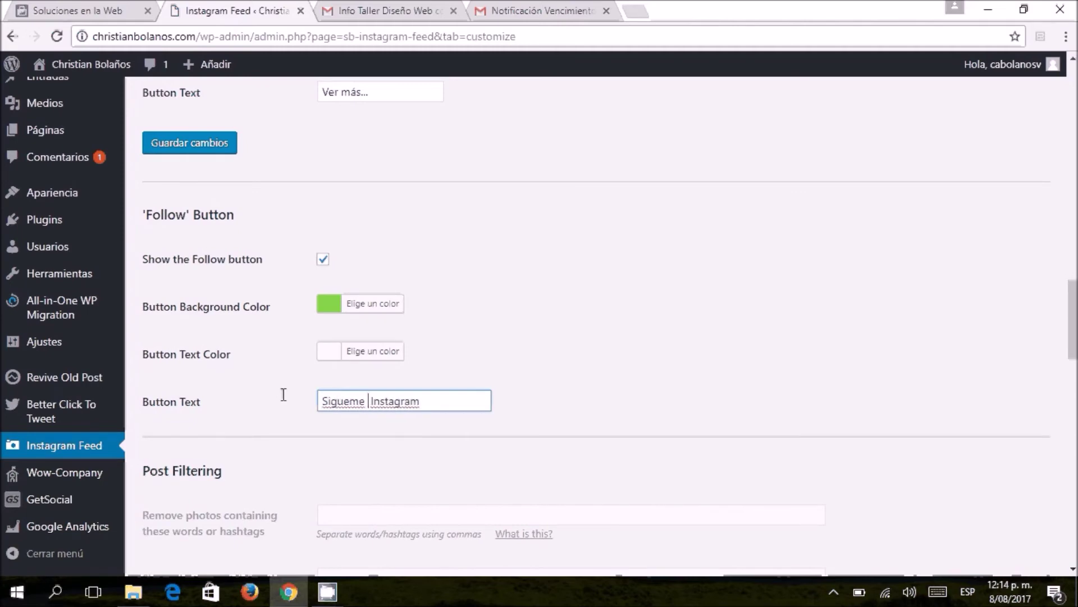
{"action": "scroll", "coordinate": [285, 455], "scroll_direction": "down", "scroll_amount": 6}
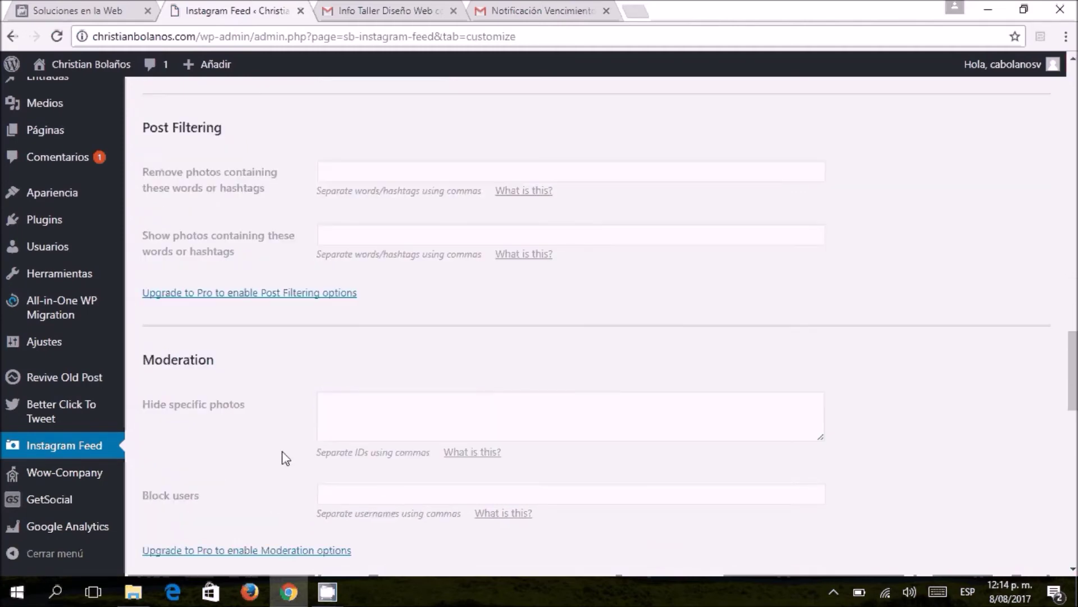
{"action": "scroll", "coordinate": [284, 457], "scroll_direction": "down", "scroll_amount": 9}
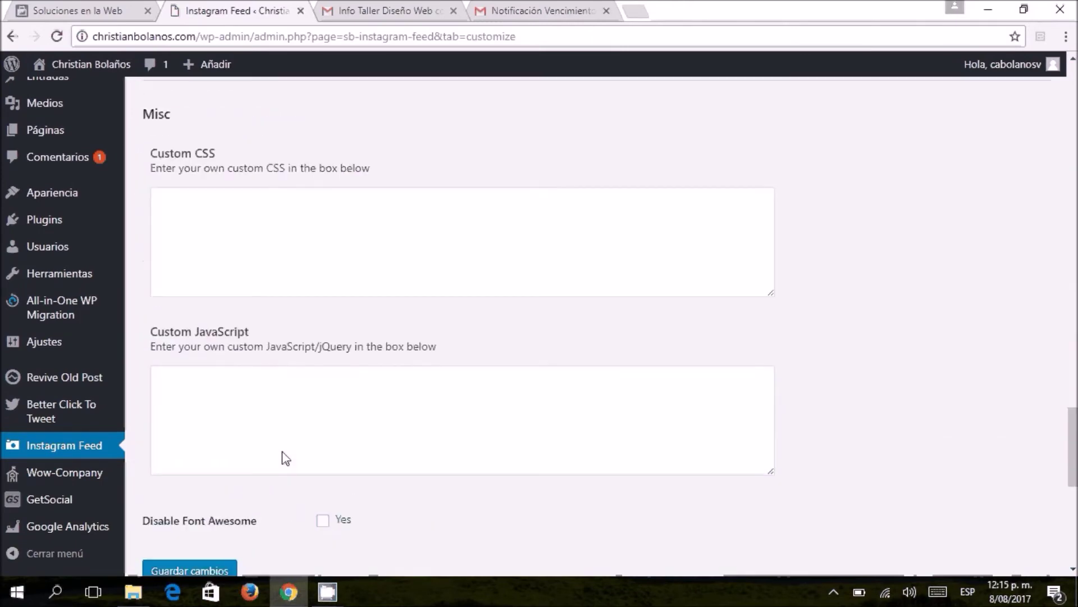
{"action": "scroll", "coordinate": [285, 458], "scroll_direction": "down", "scroll_amount": 8}
{"action": "scroll", "coordinate": [283, 455], "scroll_direction": "up", "scroll_amount": 5}
{"action": "left_click", "coordinate": [195, 444]}
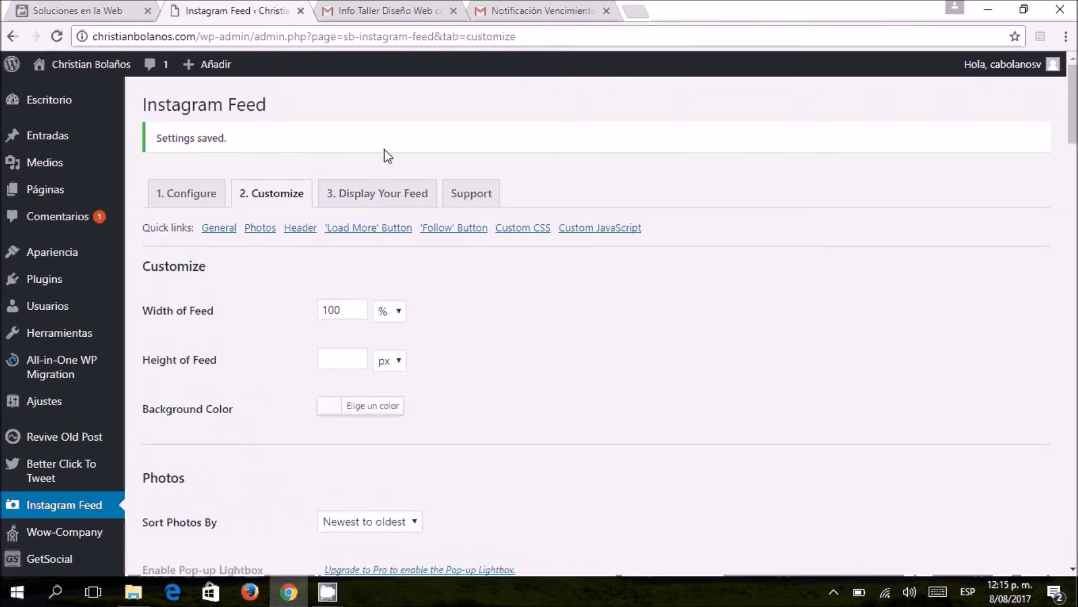
- Open the instructions for displaying the feed and review the table of available shortcode options
{"action": "left_click", "coordinate": [377, 194]}
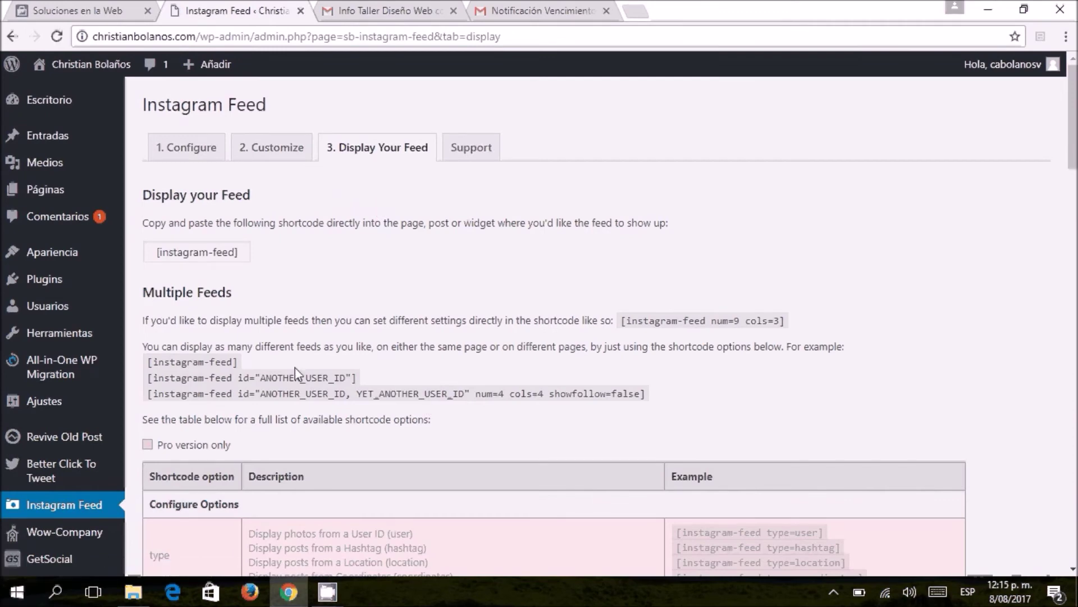
{"action": "scroll", "coordinate": [399, 494], "scroll_direction": "down", "scroll_amount": 8}
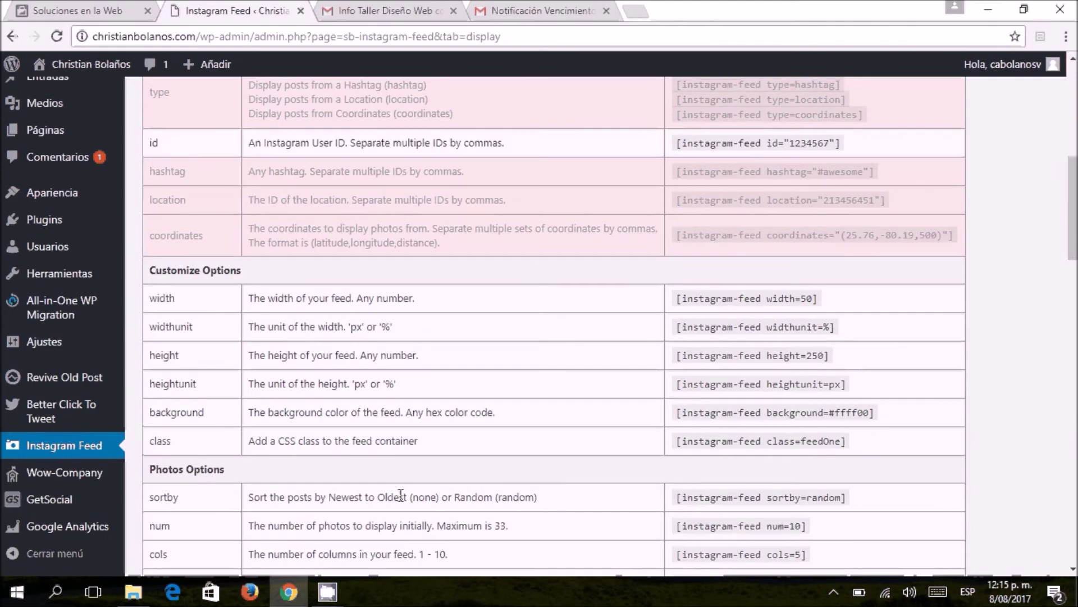
{"action": "scroll", "coordinate": [400, 494], "scroll_direction": "down", "scroll_amount": 1}
{"action": "scroll", "coordinate": [401, 494], "scroll_direction": "up", "scroll_amount": 4}
{"action": "scroll", "coordinate": [400, 495], "scroll_direction": "down", "scroll_amount": 5}
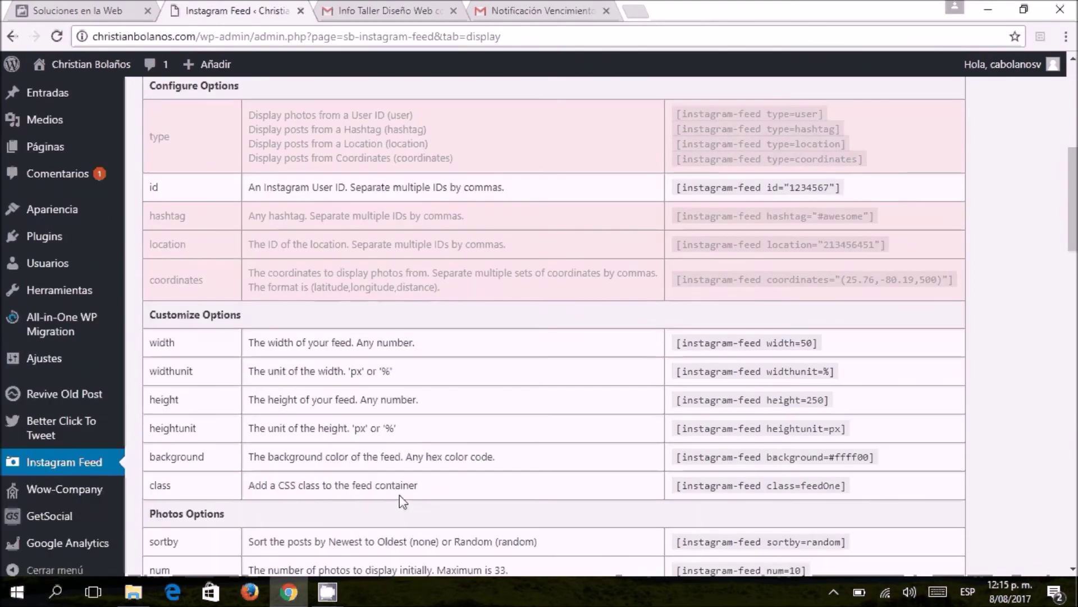
{"action": "scroll", "coordinate": [399, 494], "scroll_direction": "up", "scroll_amount": 7}
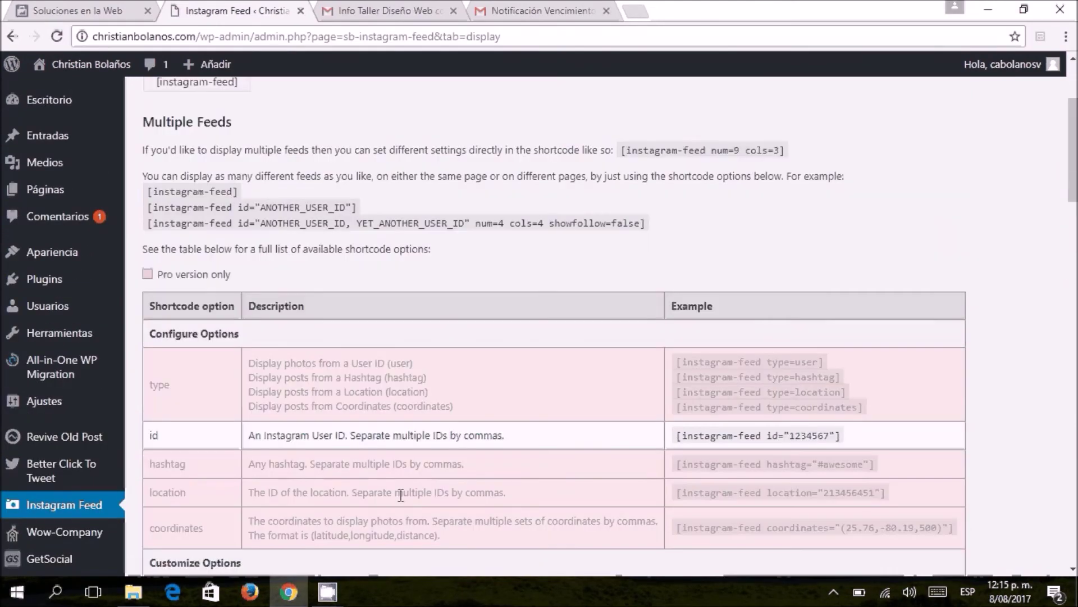
{"action": "scroll", "coordinate": [401, 494], "scroll_direction": "up", "scroll_amount": 3}
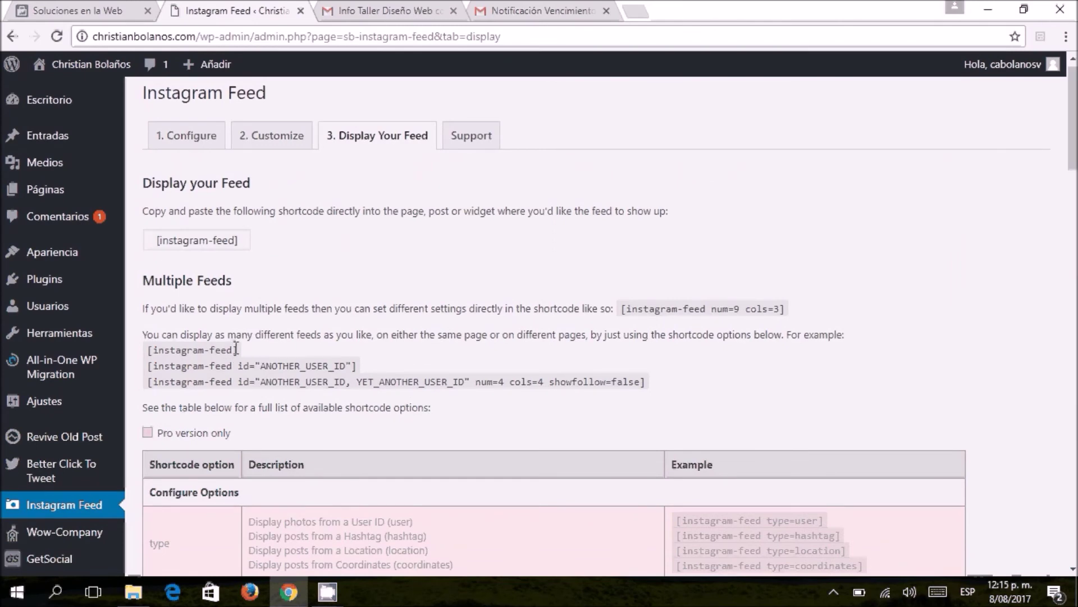
- Copy the basic [instagram-feed] shortcode from the multiple feeds examples
{"action": "left_click_drag", "start_coordinate": [232, 349], "coordinate": [147, 350]}
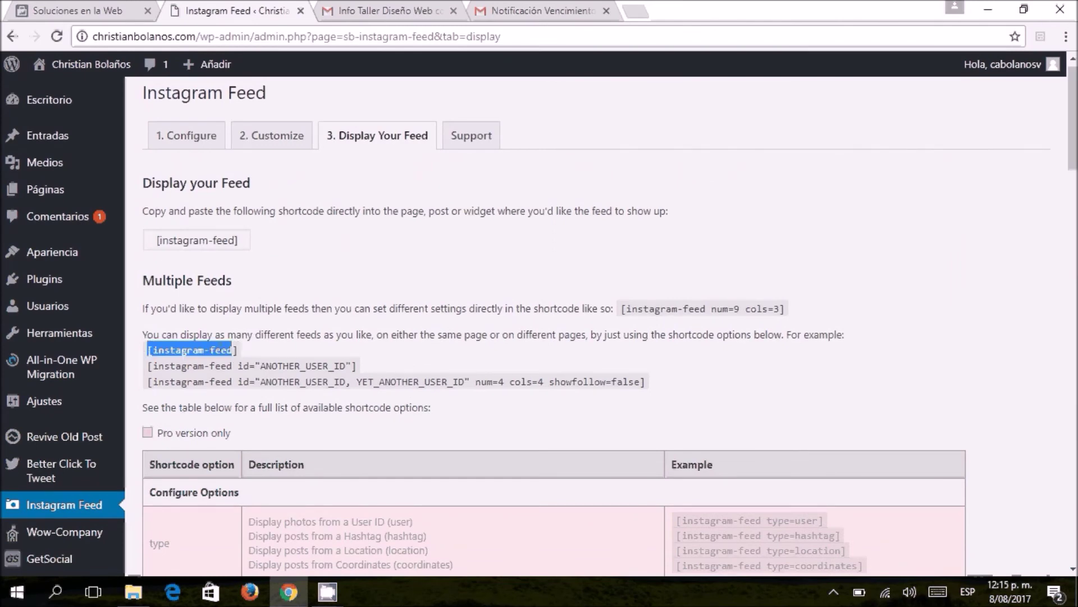
{"action": "left_click_drag", "start_coordinate": [238, 351], "coordinate": [149, 357]}
{"action": "key", "text": "ctrl+c"}
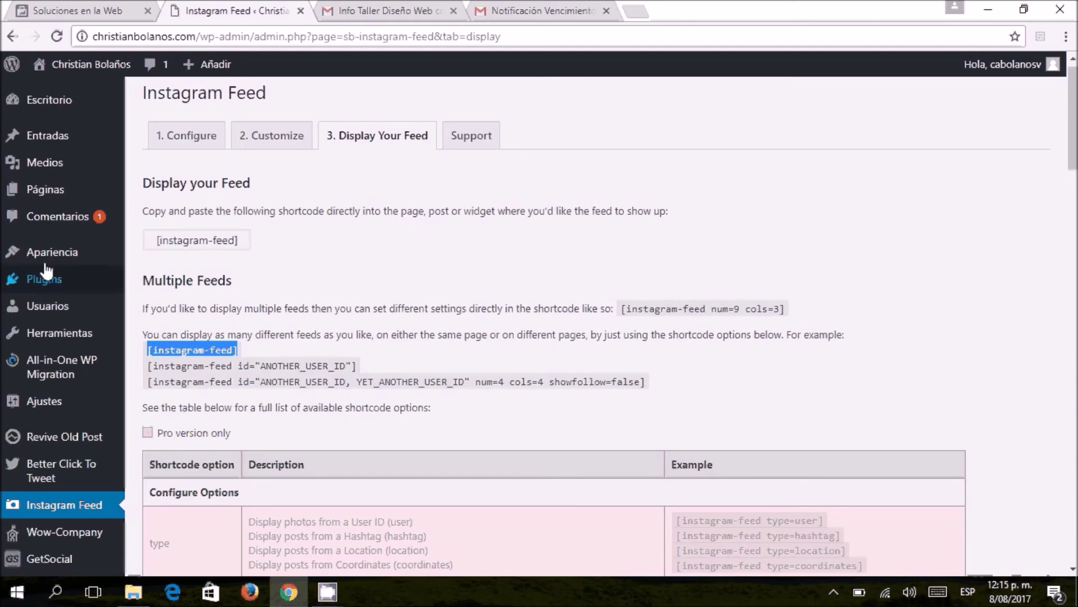
- Edit the Contacto page, paste the [instagram-feed] shortcode on a new line below the wufoo form shortcode, and update the page
{"action": "mouse_move", "coordinate": [49, 196]}
{"action": "left_click", "coordinate": [169, 192]}
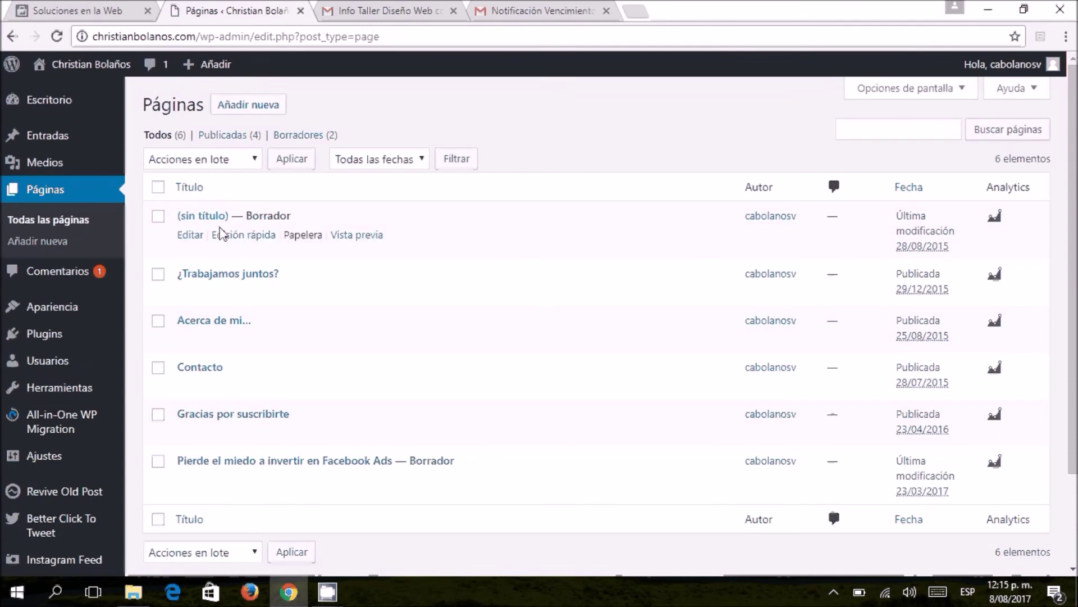
{"action": "left_click", "coordinate": [202, 368]}
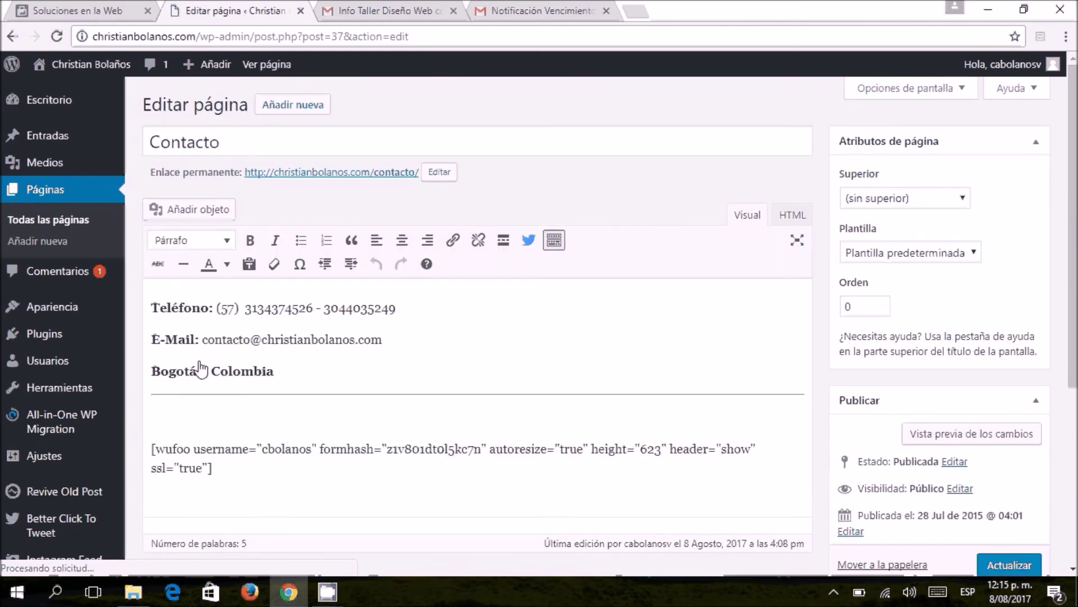
{"action": "scroll", "coordinate": [202, 367], "scroll_direction": "down", "scroll_amount": 1}
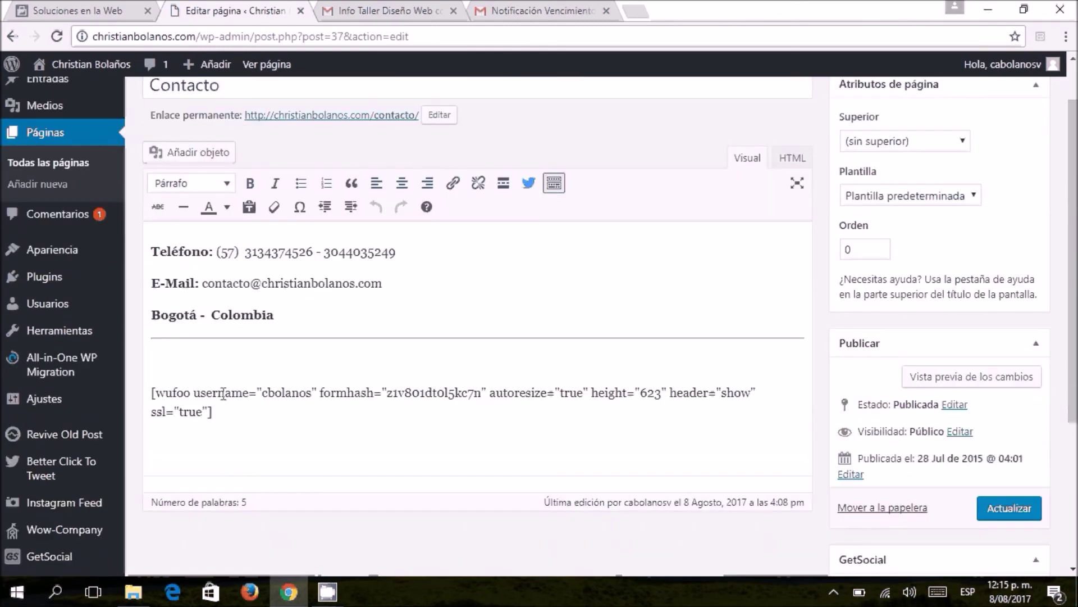
{"action": "left_click", "coordinate": [265, 412]}
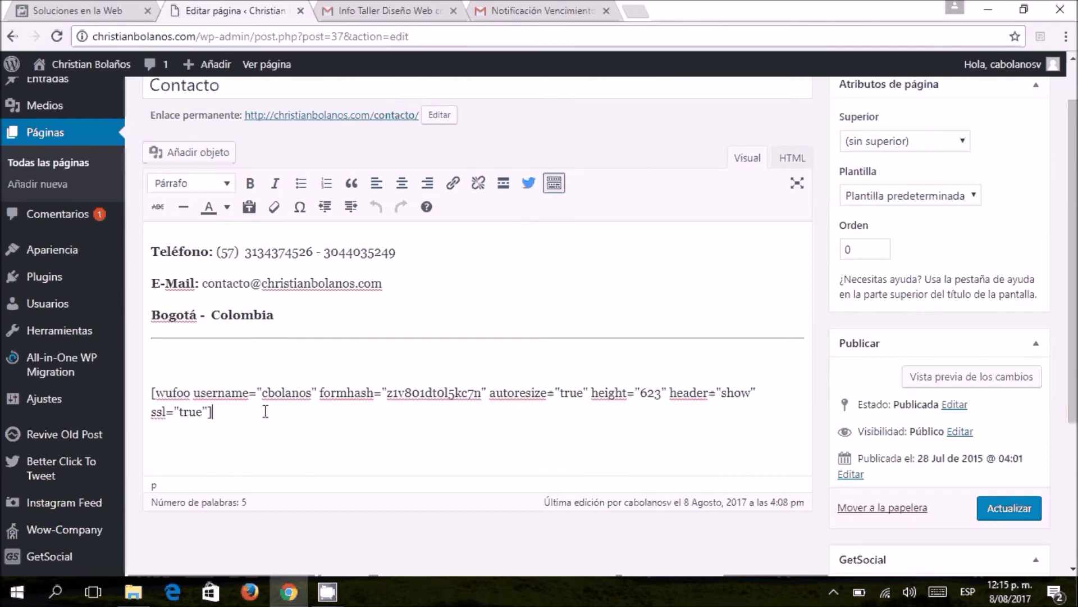
{"action": "key", "text": "Return"}
{"action": "key", "text": "ctrl+v"}
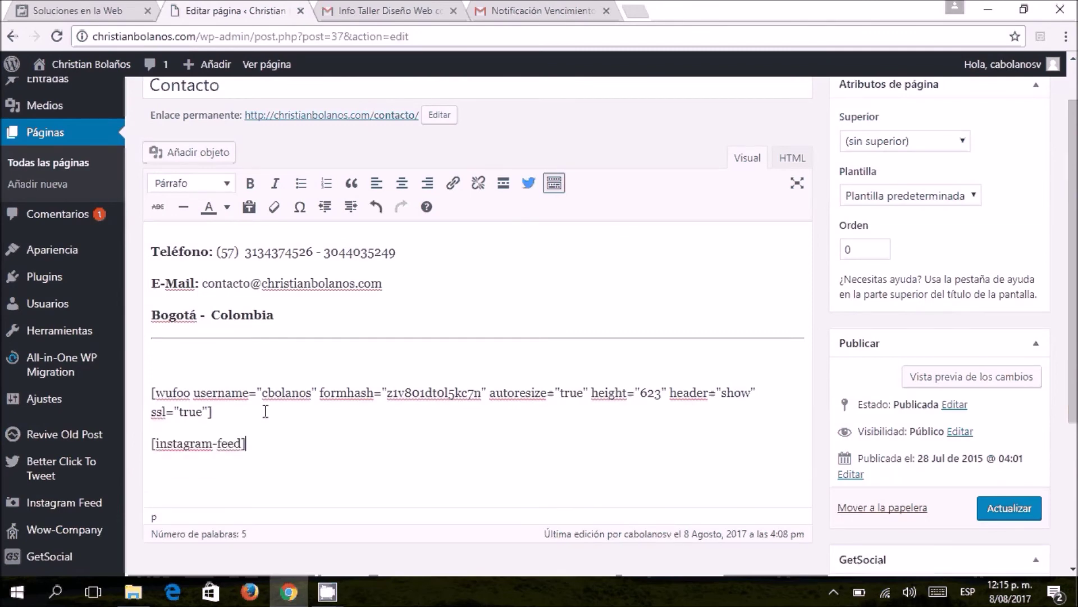
{"action": "left_click", "coordinate": [1017, 512]}
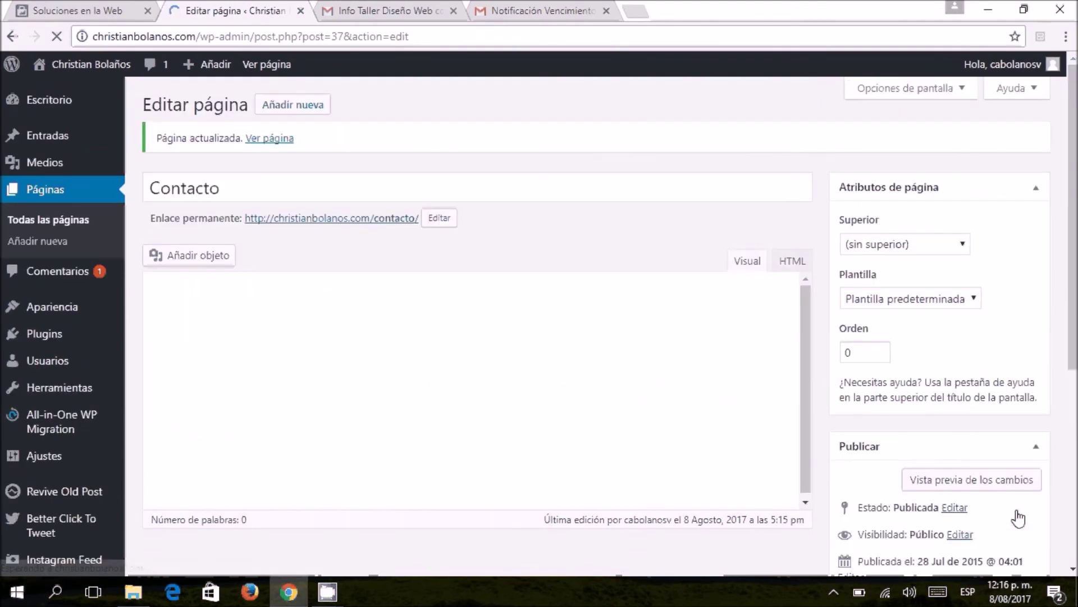
- Open the published Contacto page in a new tab and examine how the Instagram photo feed displays below the contact form
{"action": "middle_click", "coordinate": [377, 224]}
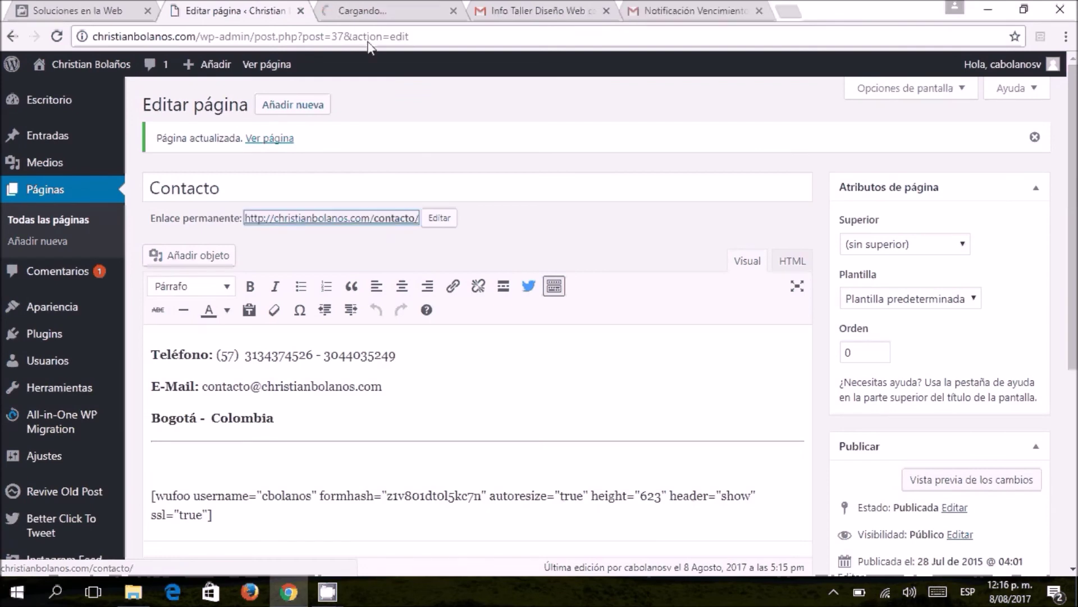
{"action": "left_click", "coordinate": [344, 9]}
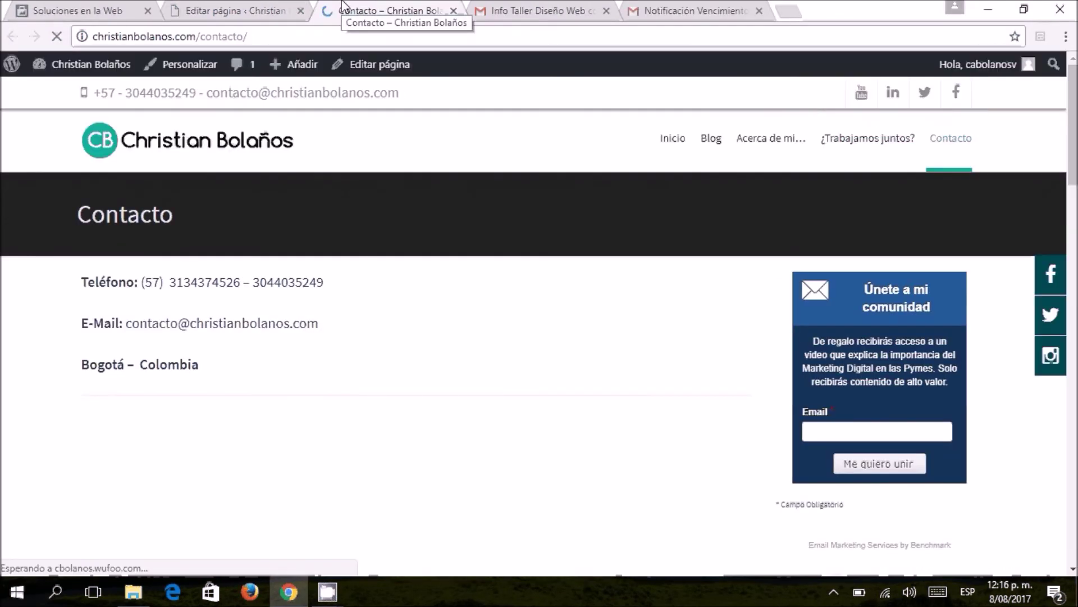
{"action": "scroll", "coordinate": [528, 180], "scroll_direction": "down", "scroll_amount": 1}
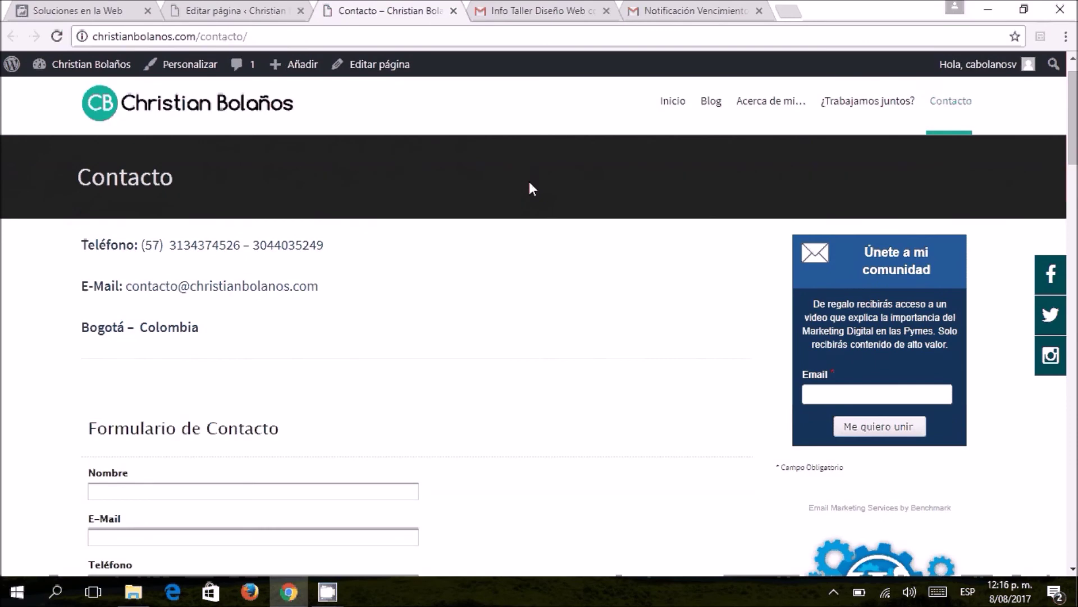
{"action": "scroll", "coordinate": [529, 181], "scroll_direction": "down", "scroll_amount": 5}
{"action": "scroll", "coordinate": [529, 189], "scroll_direction": "down", "scroll_amount": 3}
{"action": "scroll", "coordinate": [532, 188], "scroll_direction": "down", "scroll_amount": 5}
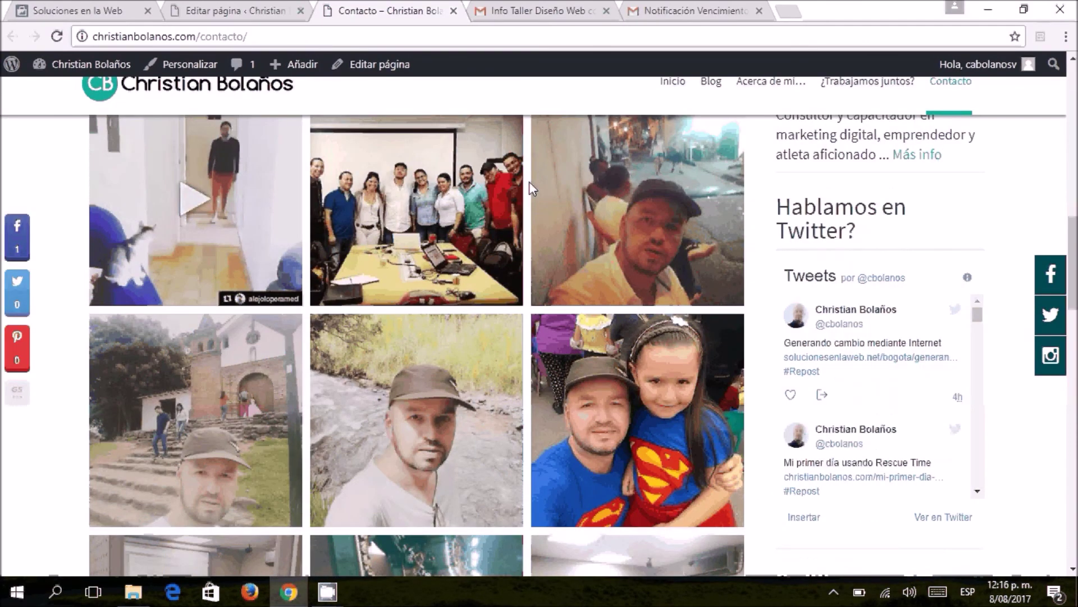
{"action": "scroll", "coordinate": [529, 180], "scroll_direction": "down", "scroll_amount": 5}
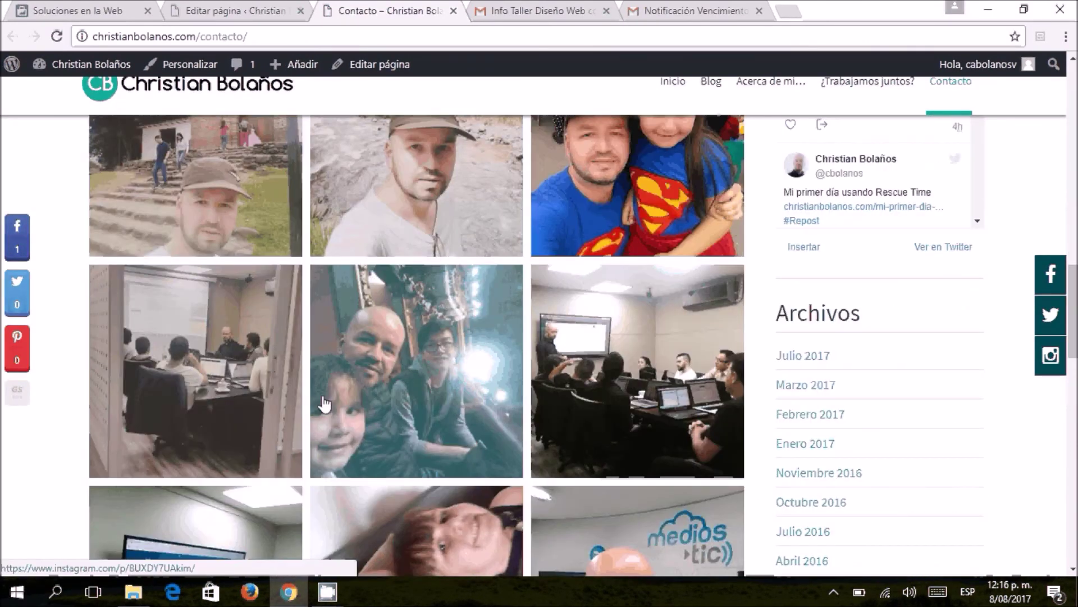
{"action": "scroll", "coordinate": [324, 404], "scroll_direction": "down", "scroll_amount": 10}
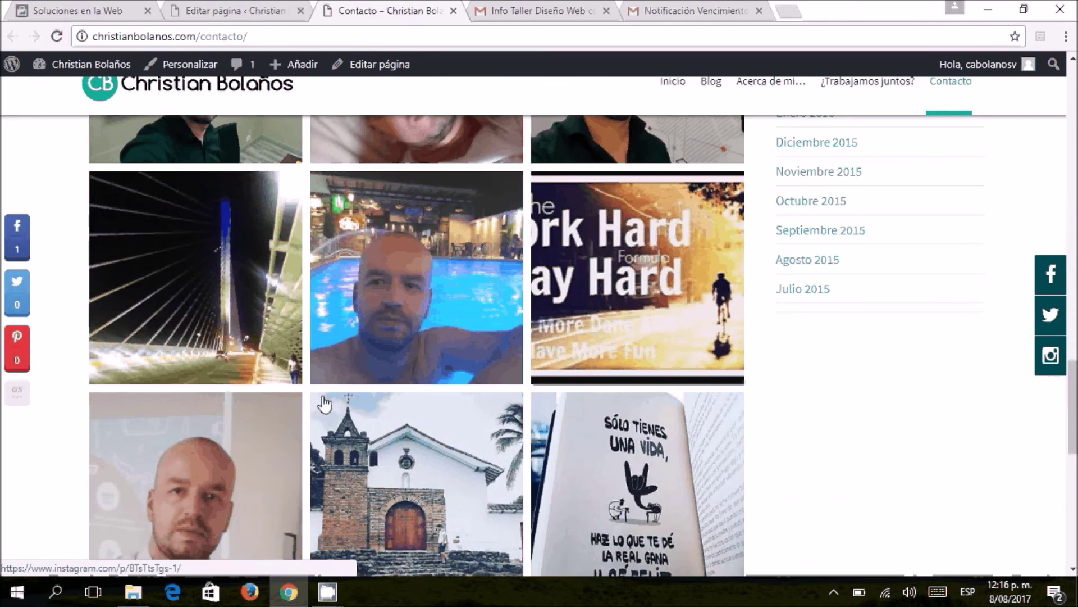
{"action": "scroll", "coordinate": [324, 404], "scroll_direction": "up", "scroll_amount": 2}
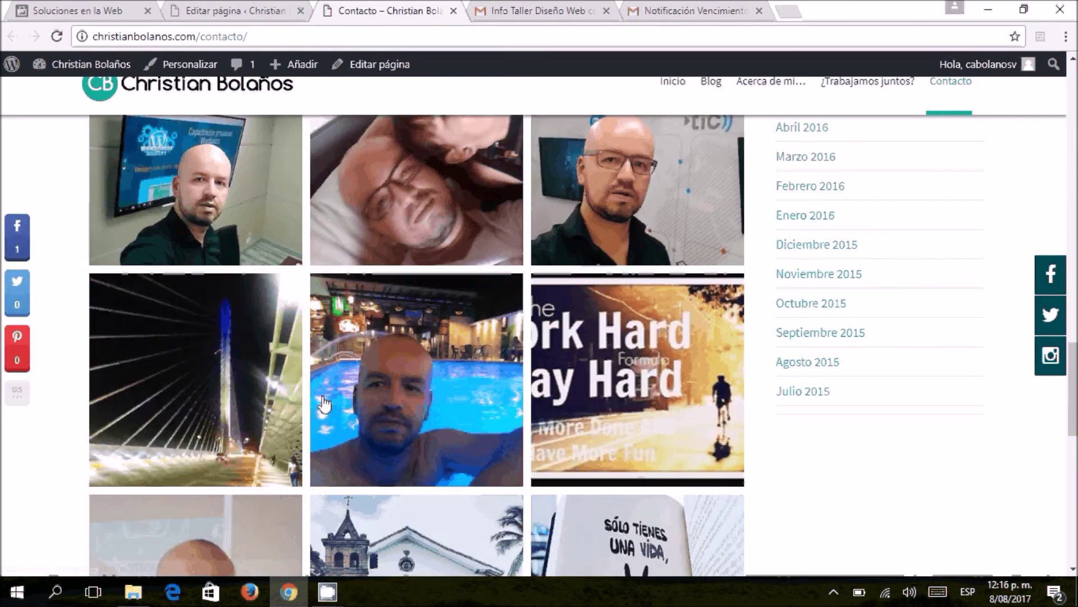
{"action": "scroll", "coordinate": [324, 403], "scroll_direction": "up", "scroll_amount": 10}
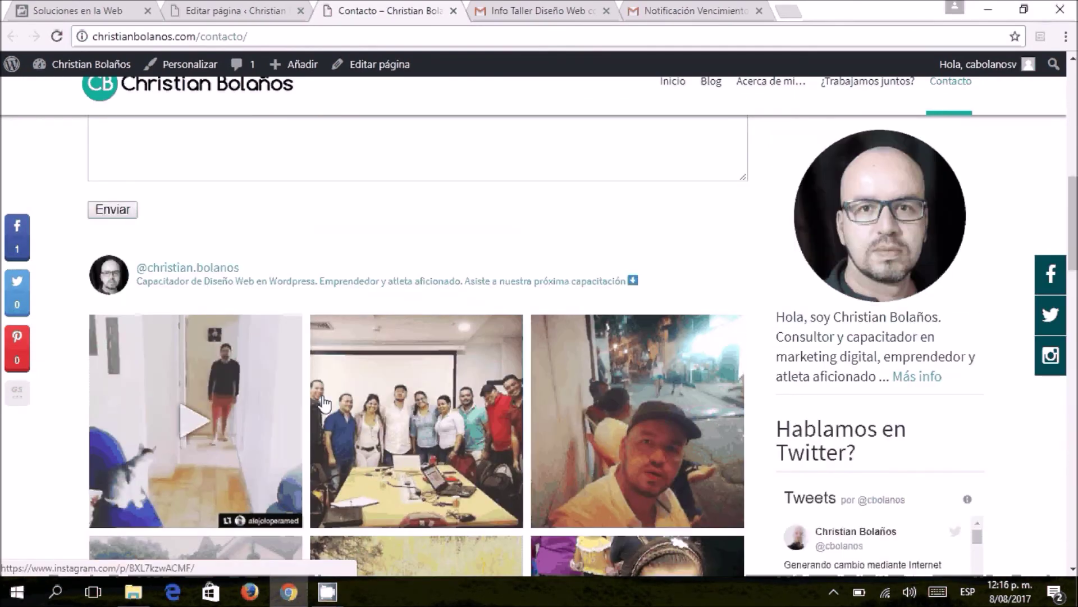